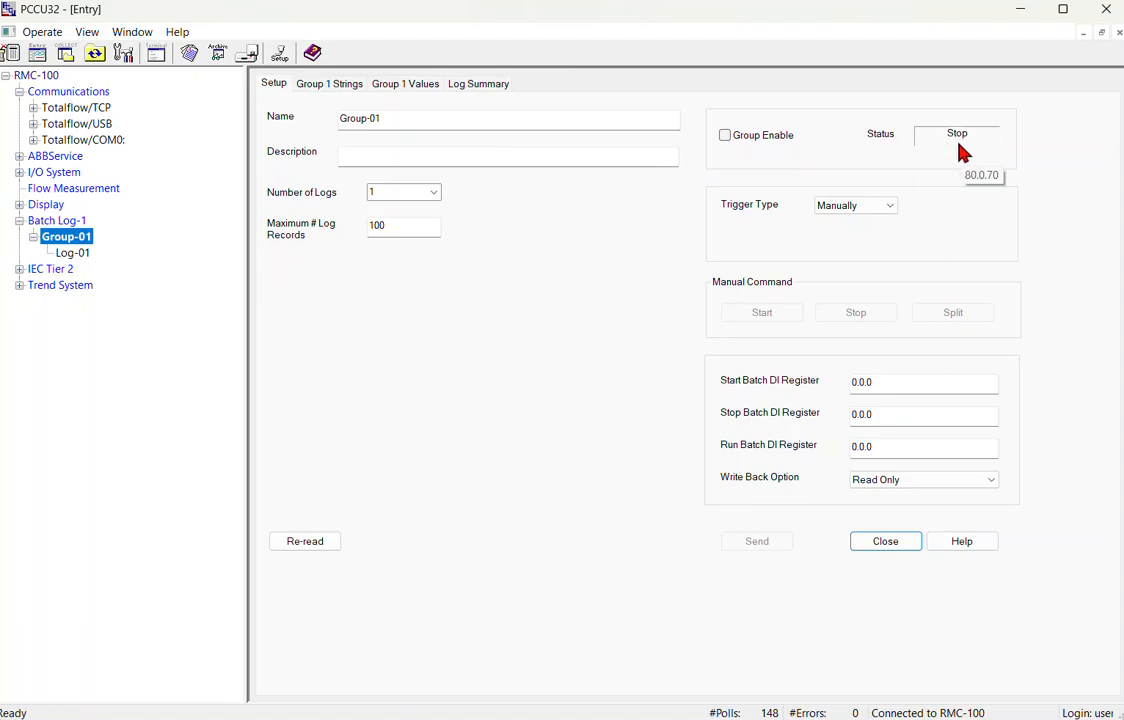
Open Log-01 under Batch Log-1 > Group-01 to view its log setup.
click(77, 260)
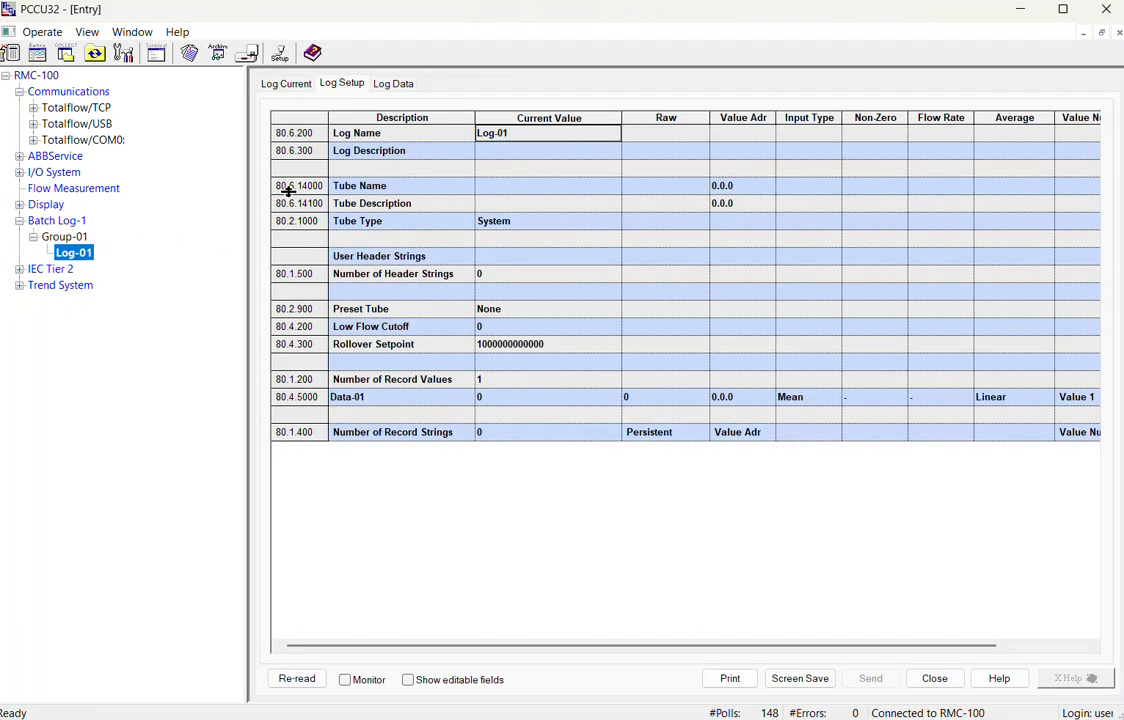
Change Group-01 Log-01's Preset Tube from None to RMC-100 and send it to the device.
click(494, 134)
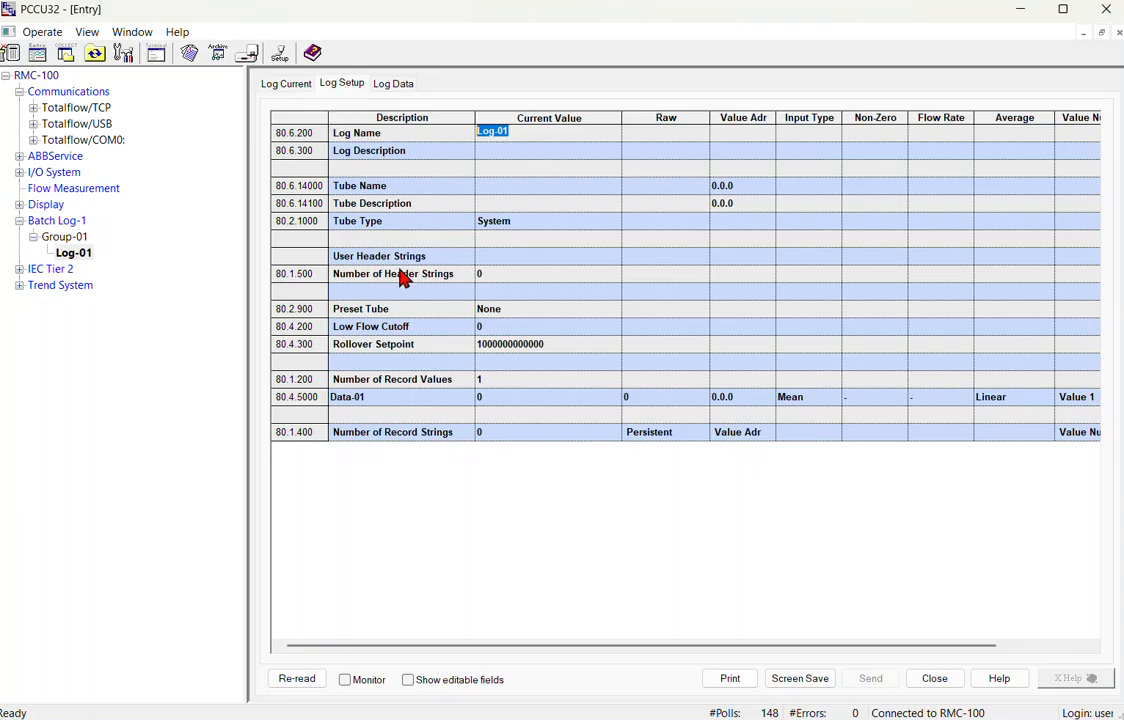
click(345, 311)
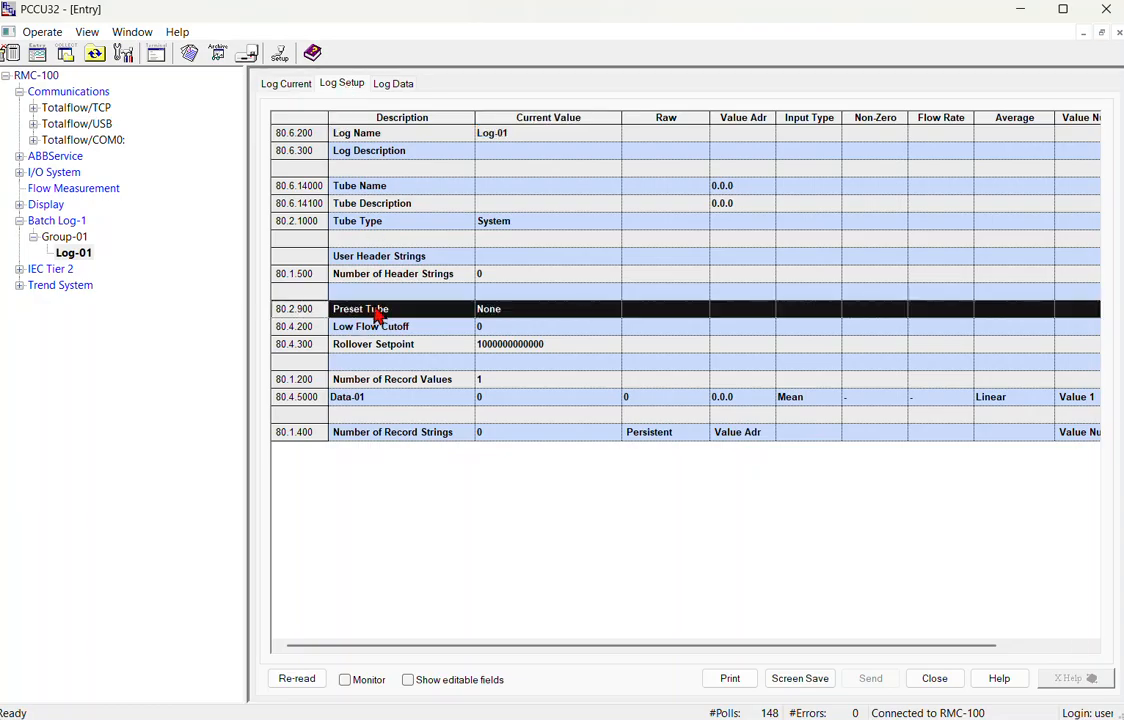
click(504, 311)
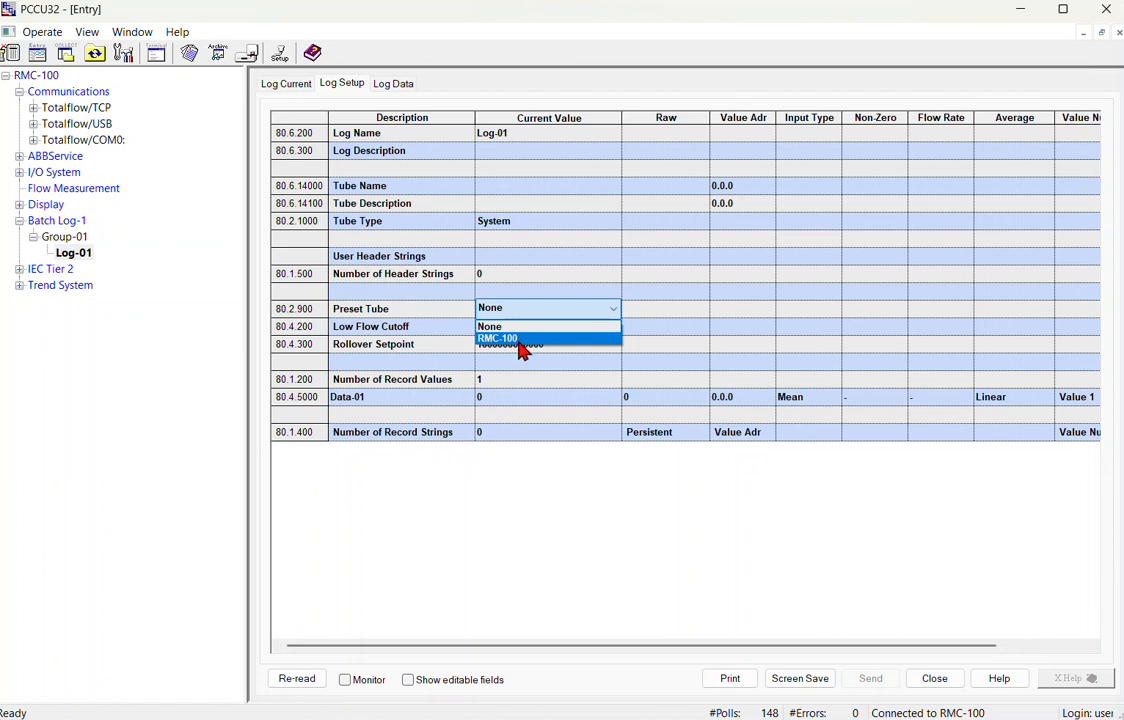
click(520, 341)
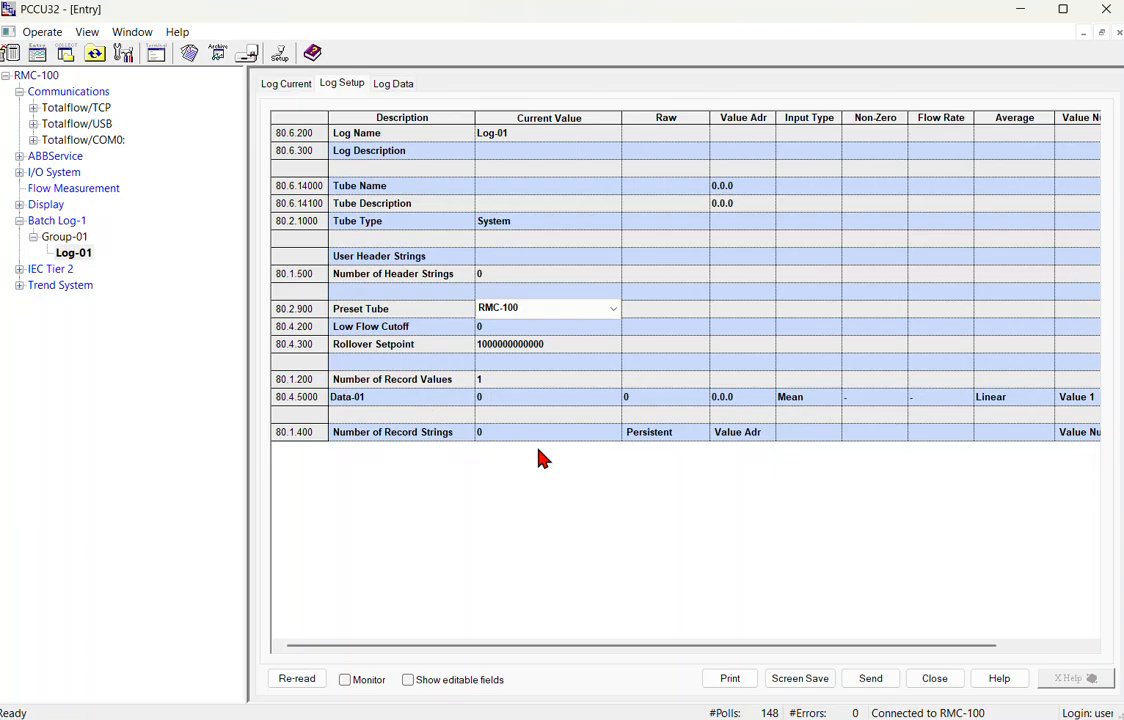
click(871, 679)
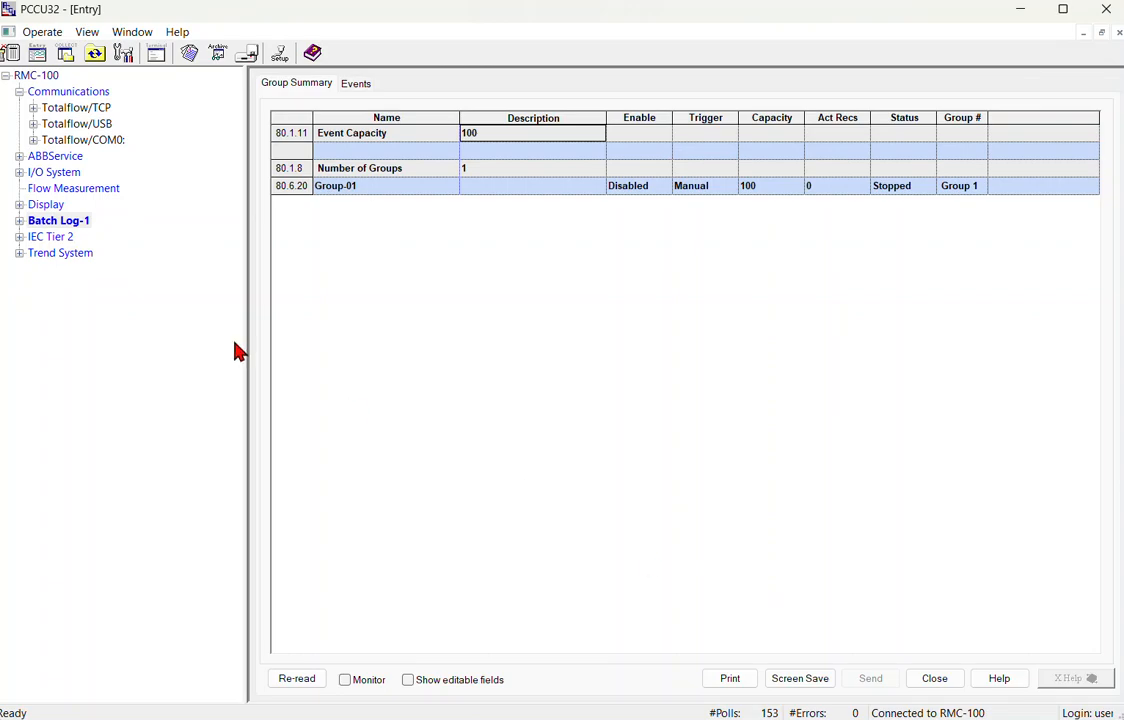
Open the renamed RMC-100 log under Group-01 and review its 22 record values.
click(19, 220)
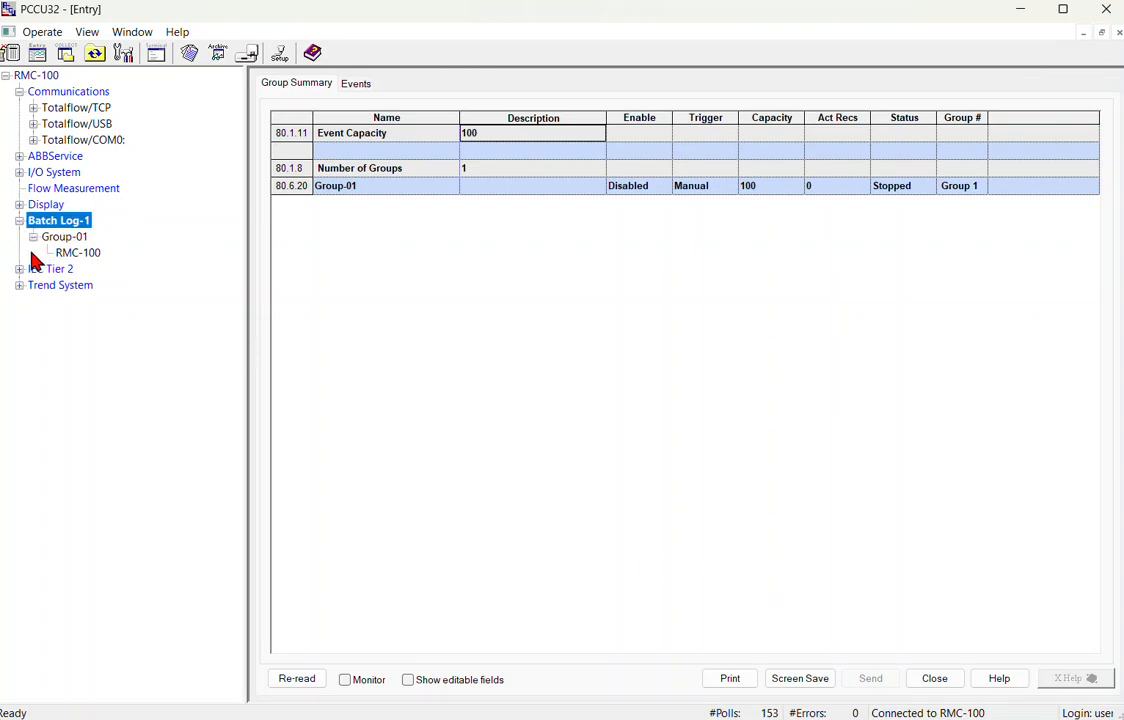
click(70, 256)
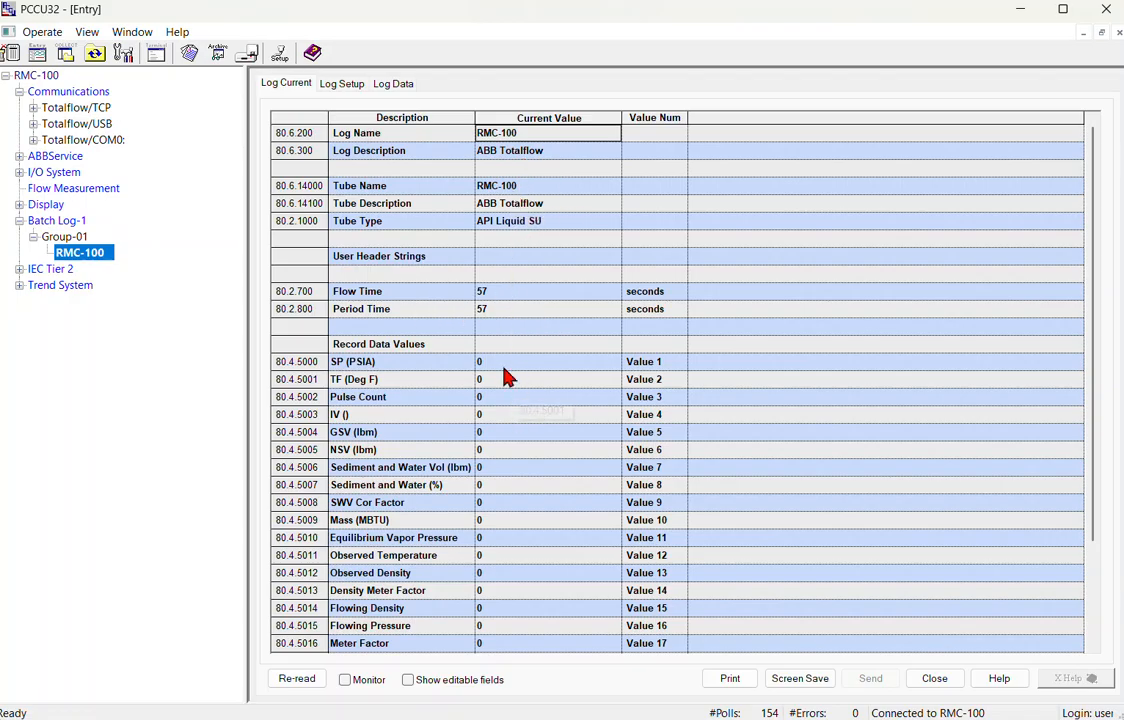
click(341, 86)
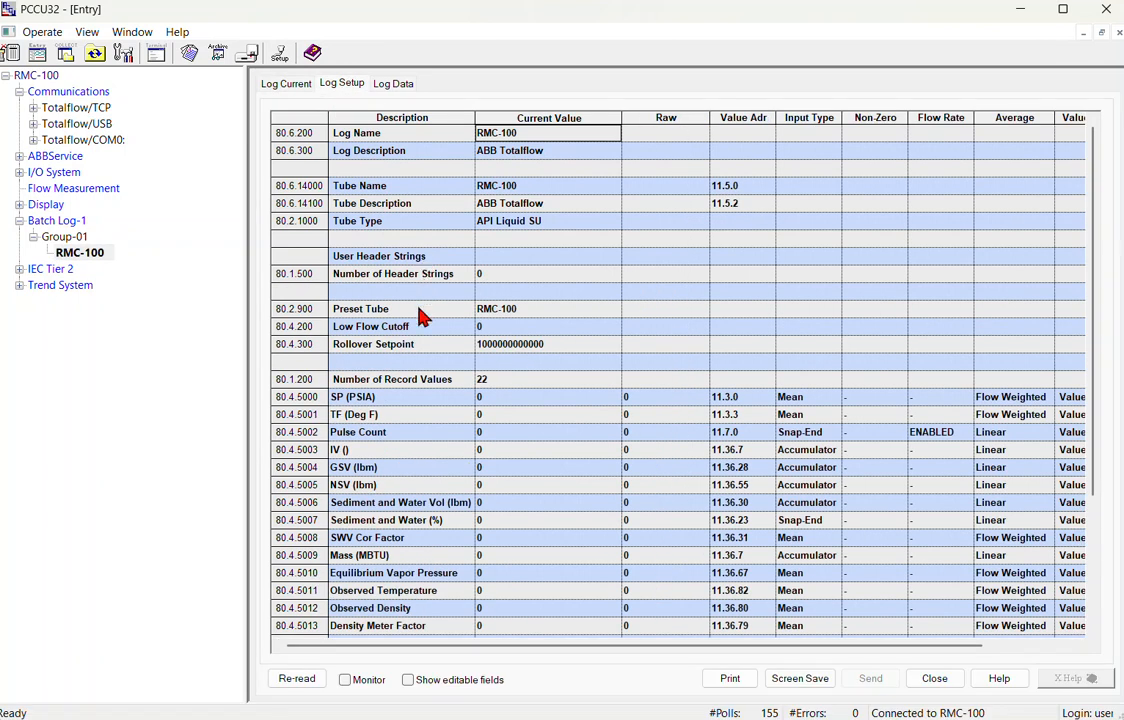
click(296, 380)
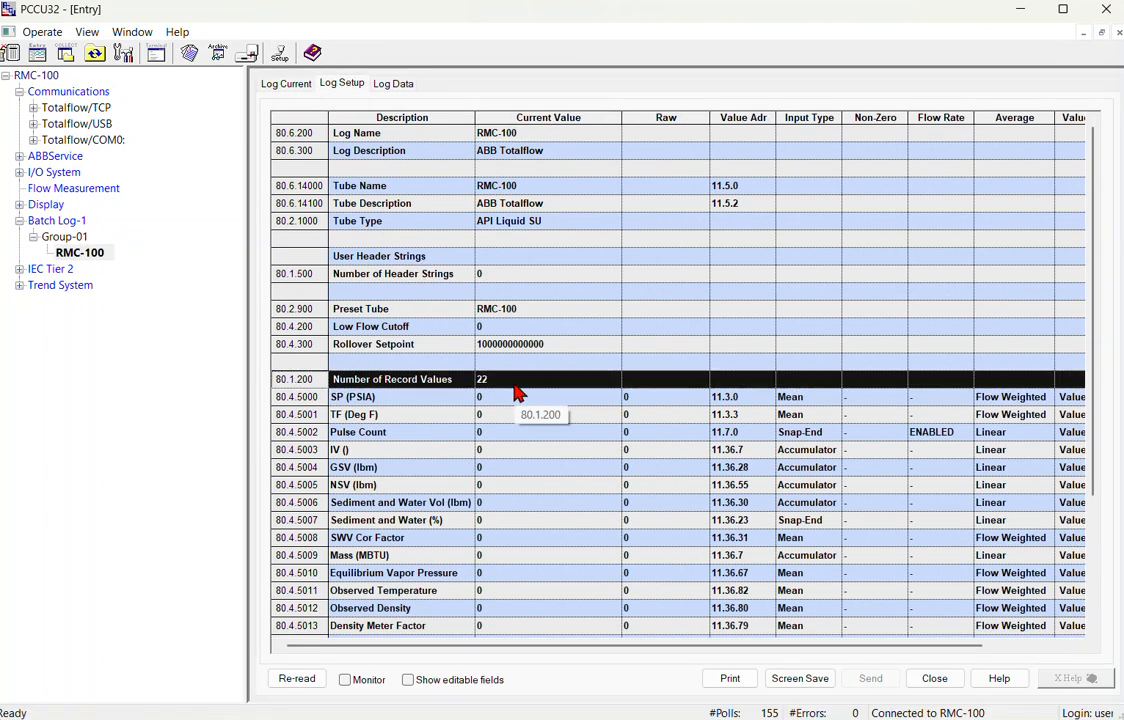
scroll(517, 393, down, 3)
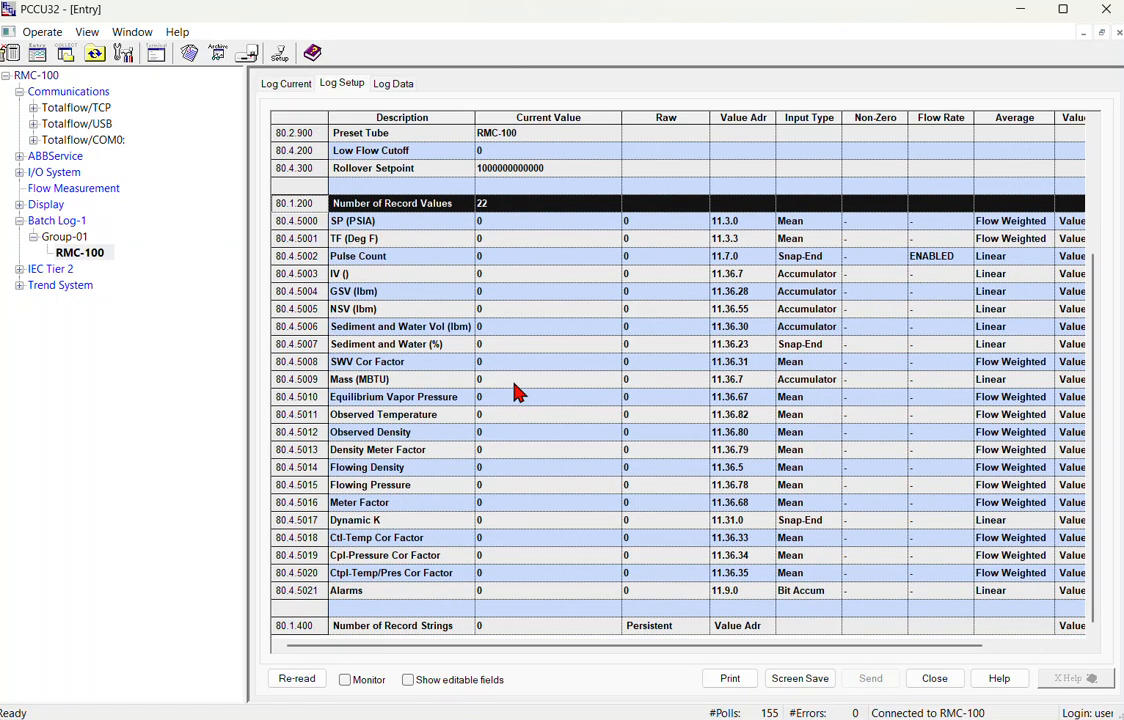
Set Enhanced Mode to Enabled in the Flow Measurement setup and confirm sending it.
click(36, 190)
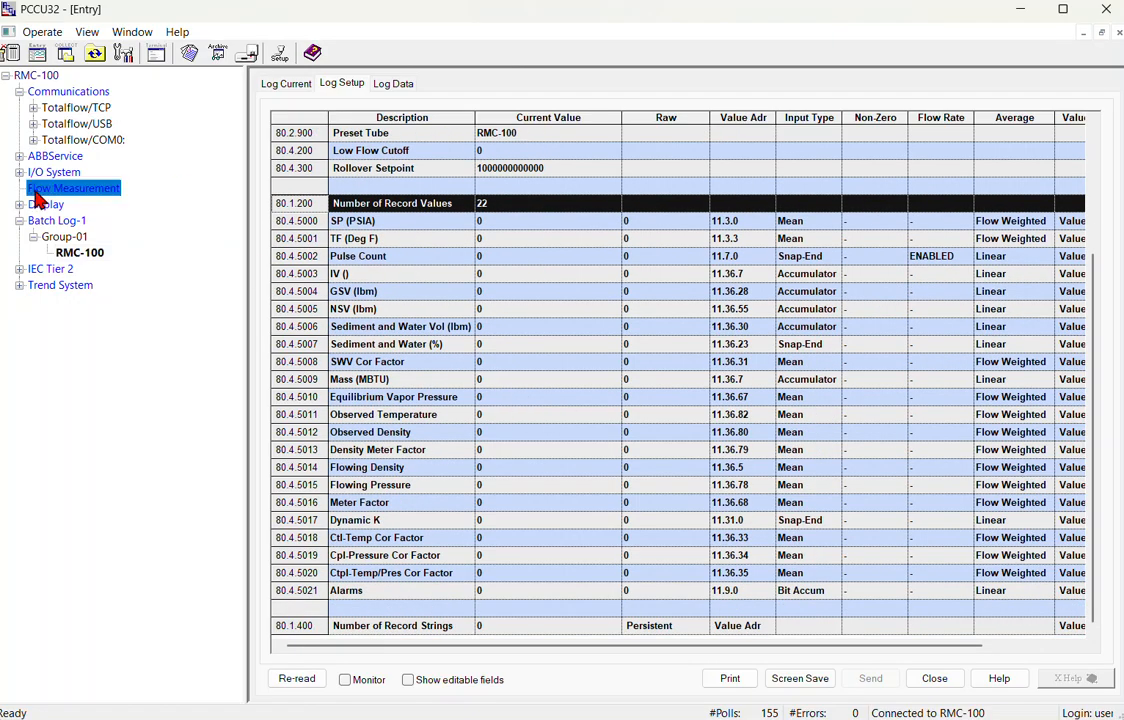
click(58, 205)
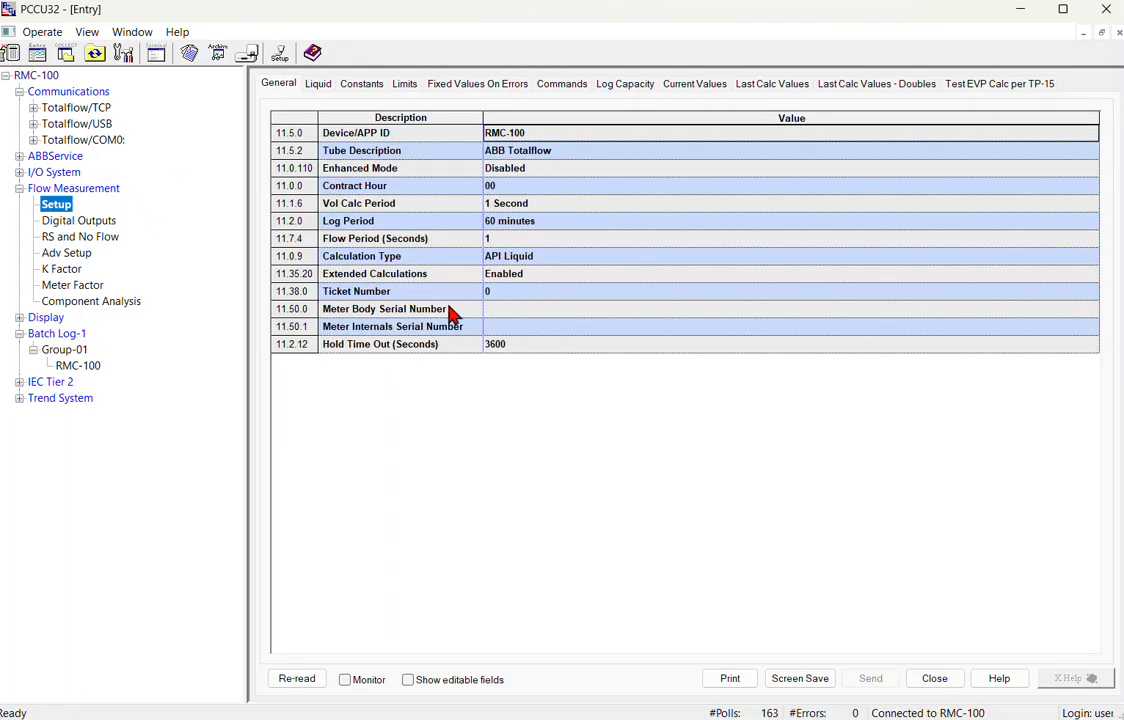
click(523, 176)
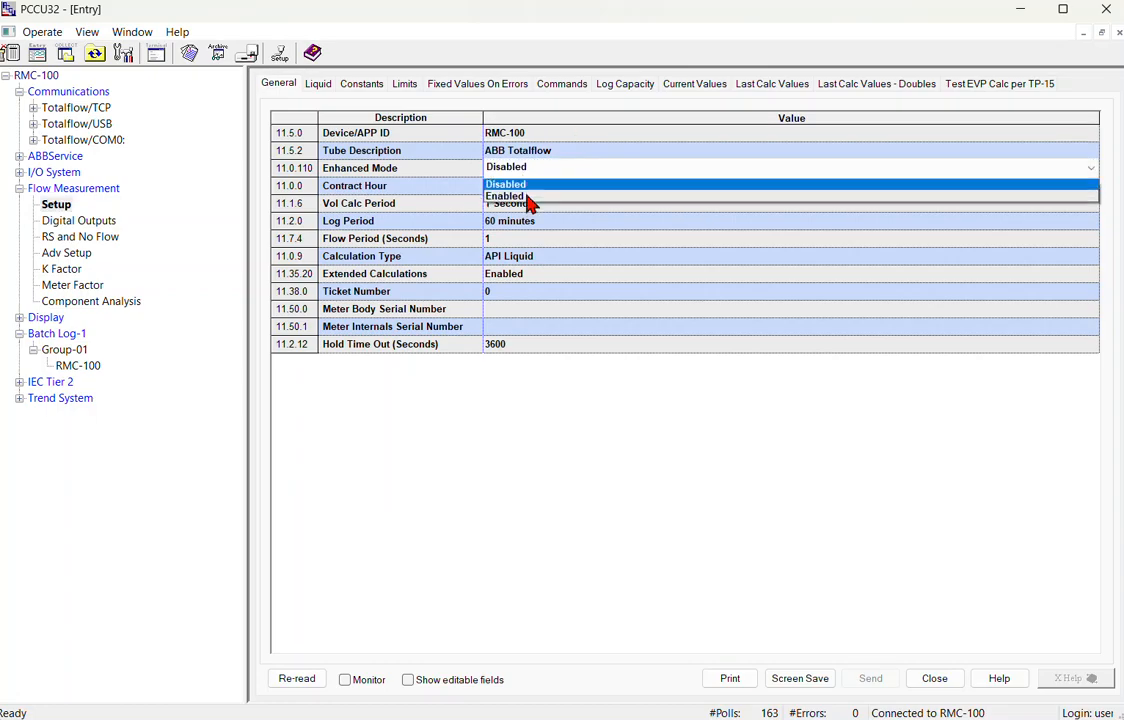
click(529, 200)
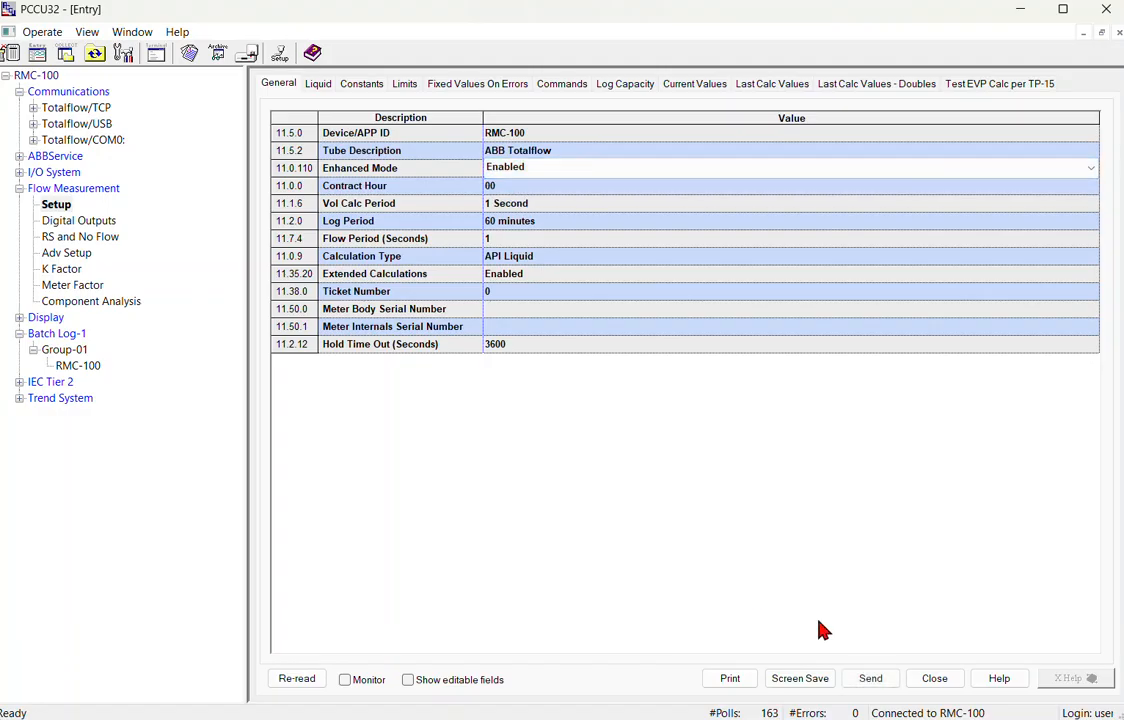
click(870, 678)
click(650, 451)
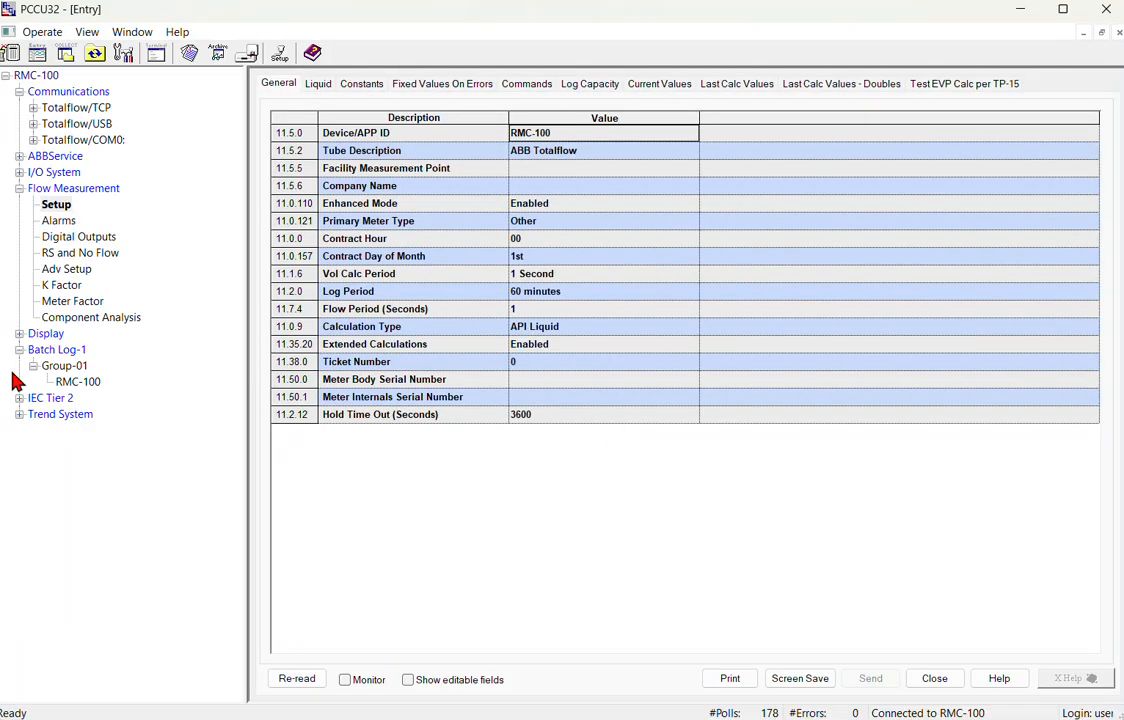
Reload the RMC-100 log setup from the device and return to the Batch Log-1 summary.
click(84, 383)
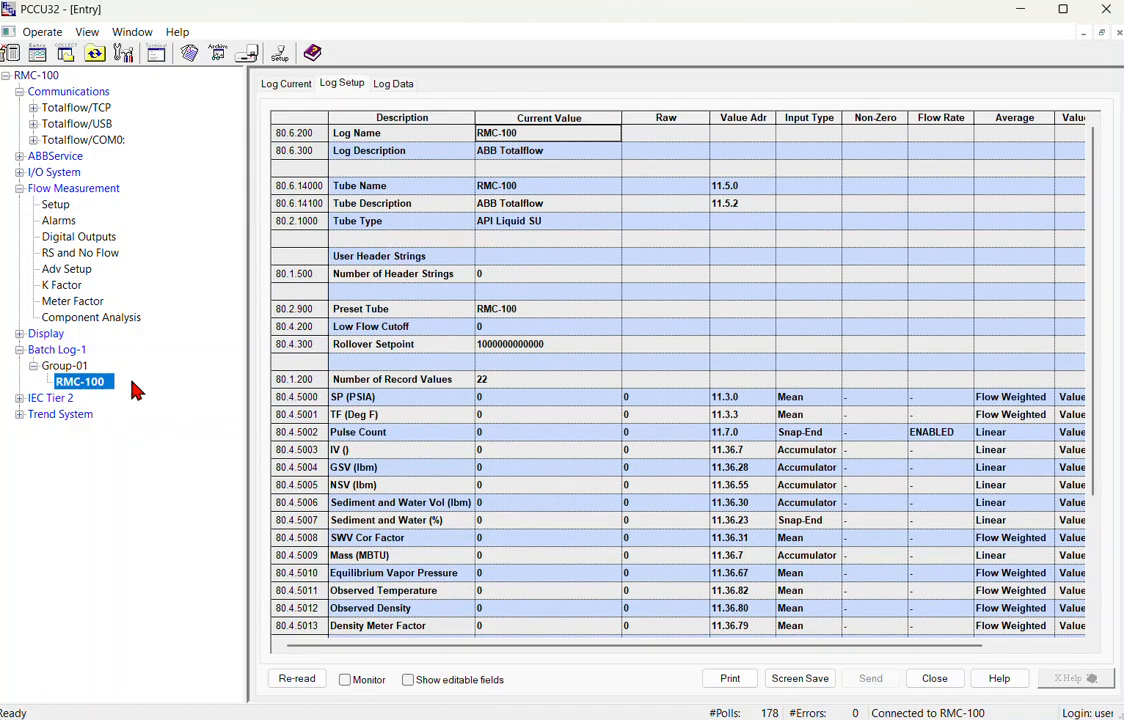
click(295, 681)
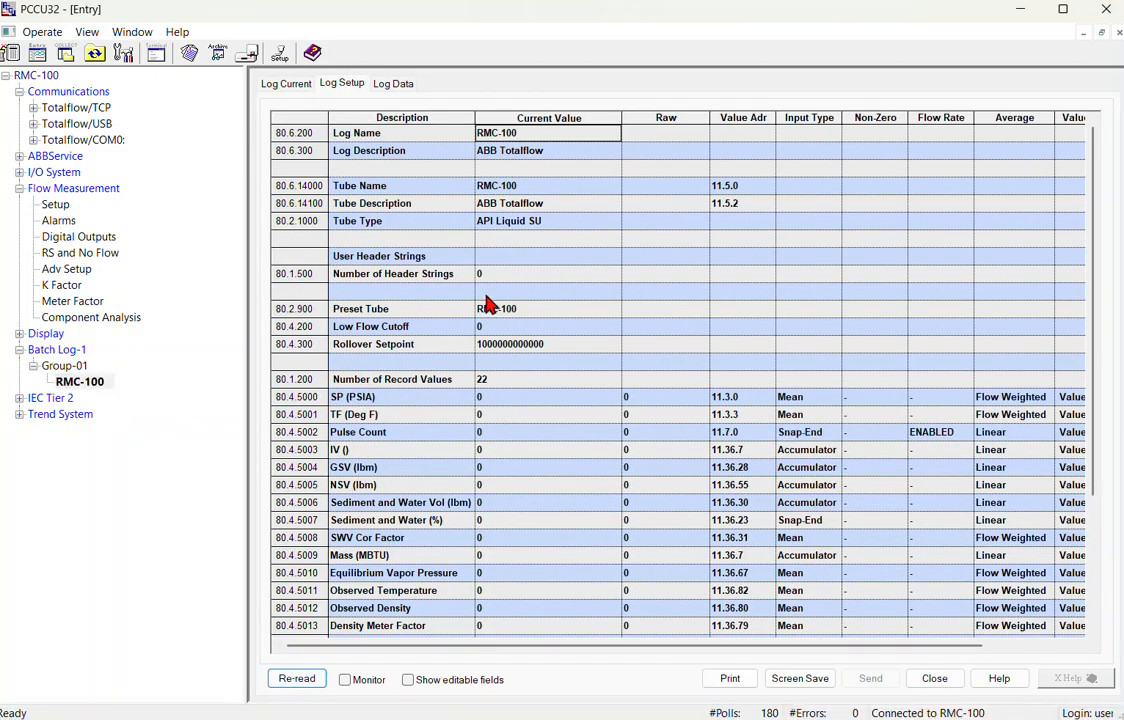
click(64, 366)
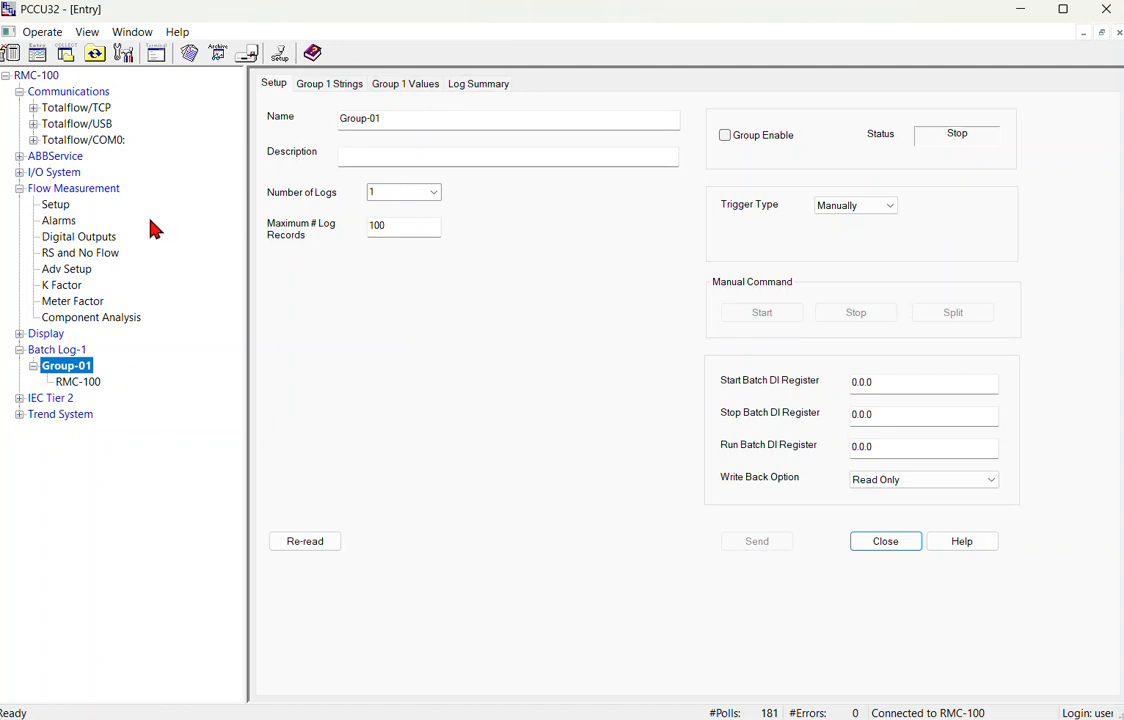
click(60, 355)
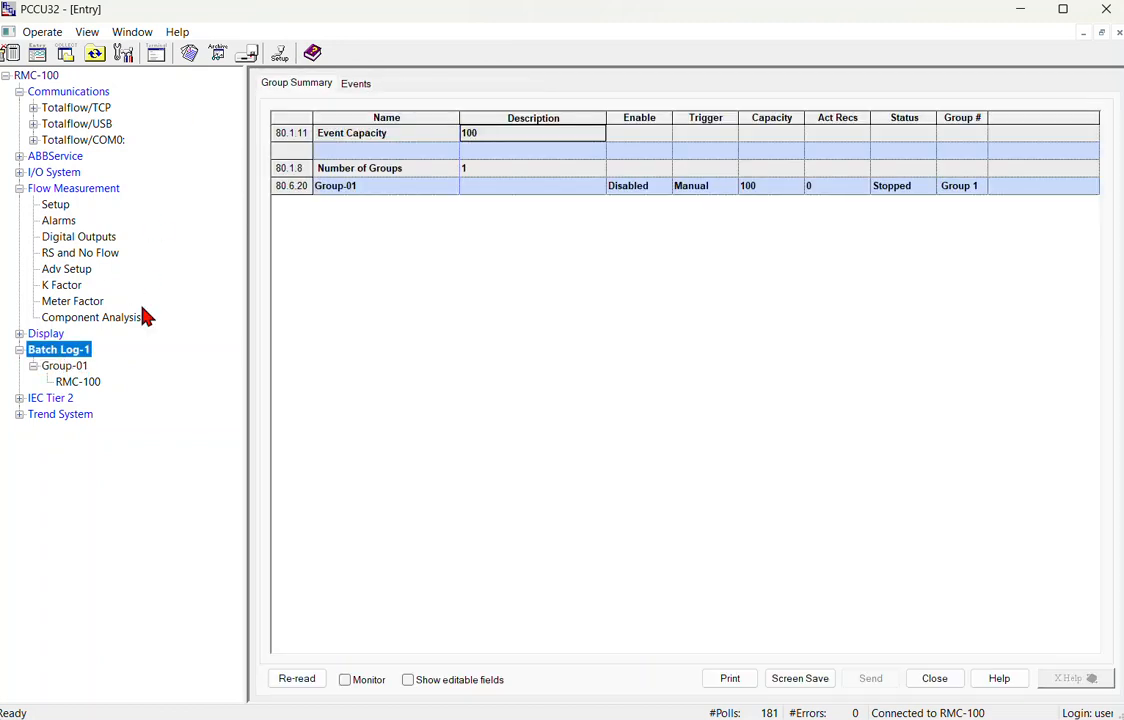
Set Batch Log-1's Number of Groups to 2 and send it to the device.
click(487, 166)
text(2)
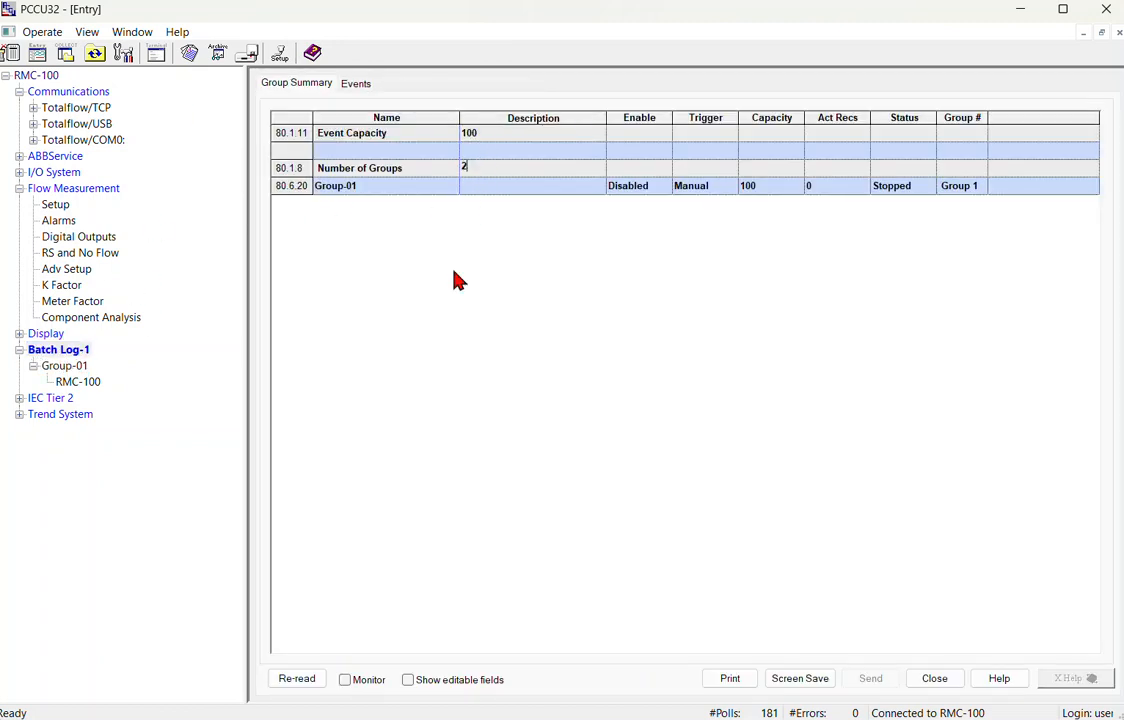
click(873, 680)
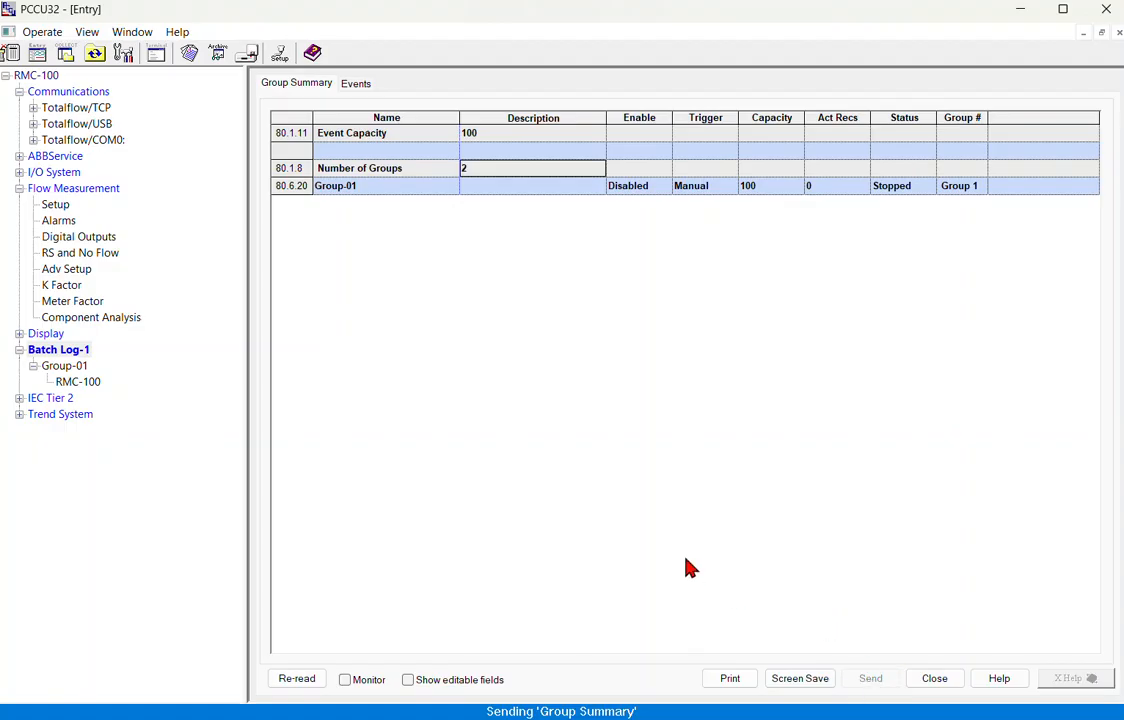
click(63, 383)
Change Group-02 Log-01's Preset Tube to RMC-100 and send it to the device.
click(33, 383)
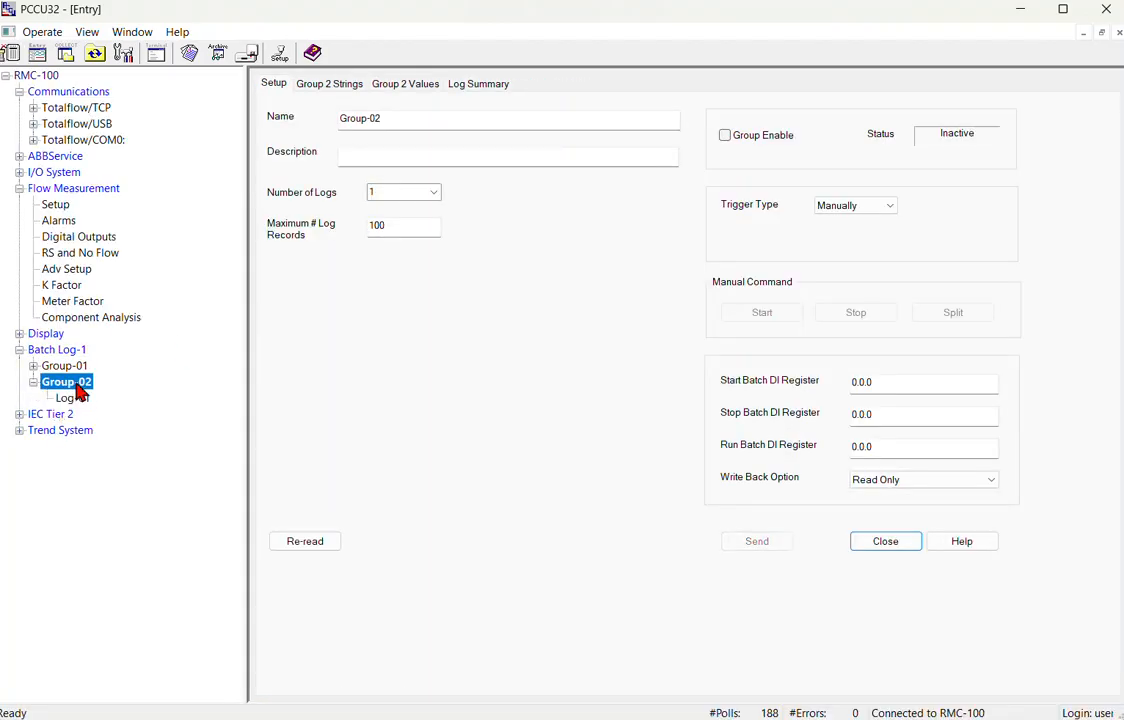
click(76, 400)
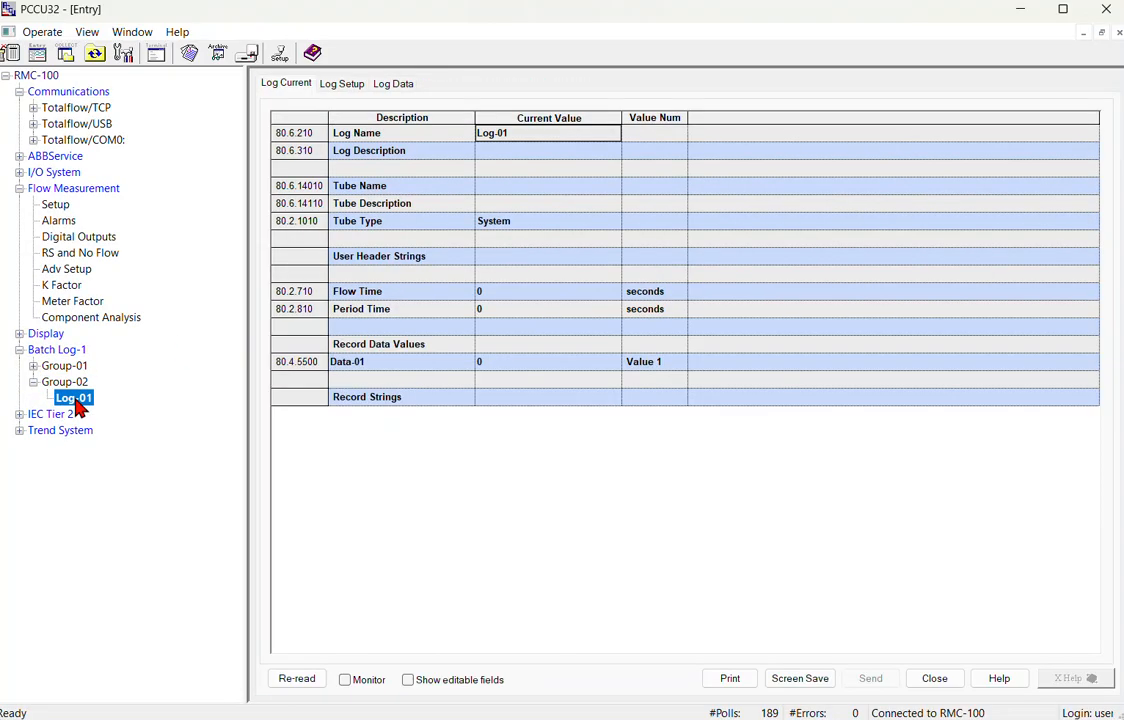
click(343, 84)
click(529, 308)
click(530, 339)
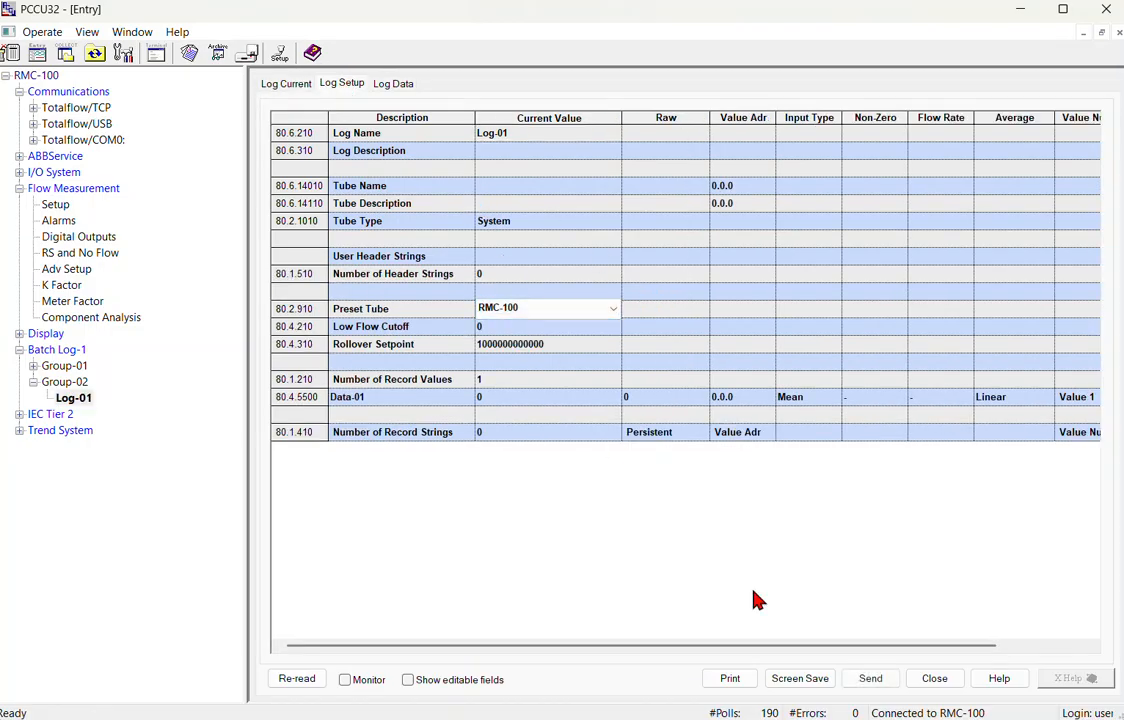
click(870, 680)
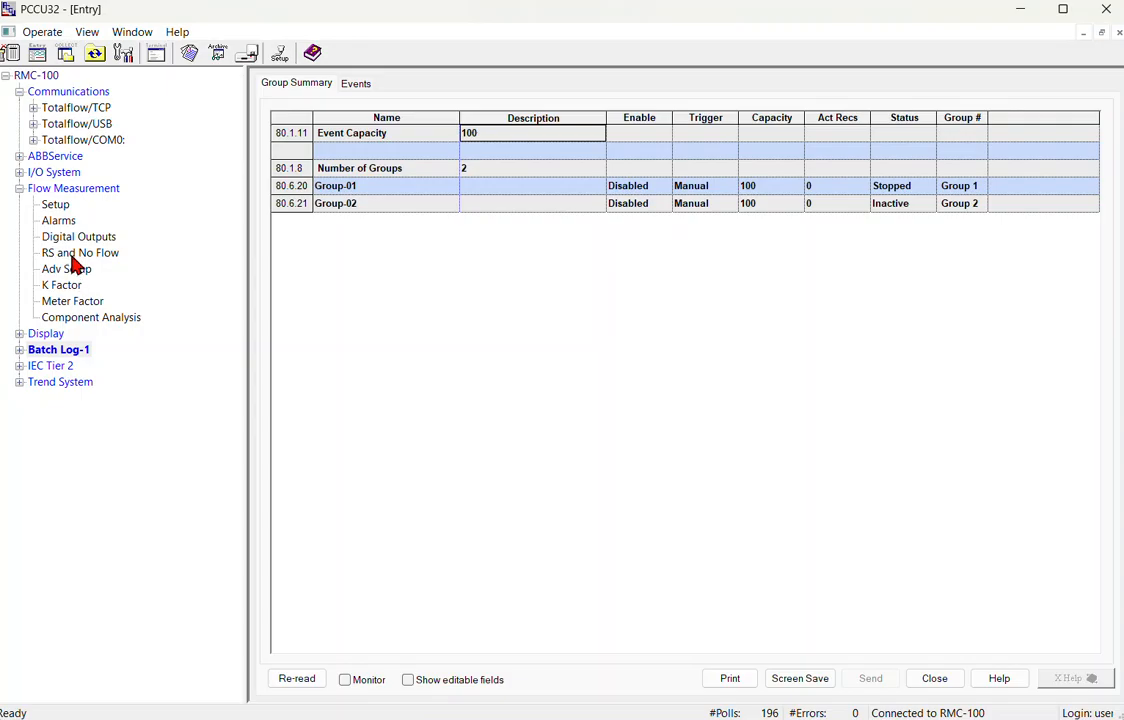
Open Group-02's RMC-100 log setup and check its Number of Record Values.
click(19, 349)
click(72, 399)
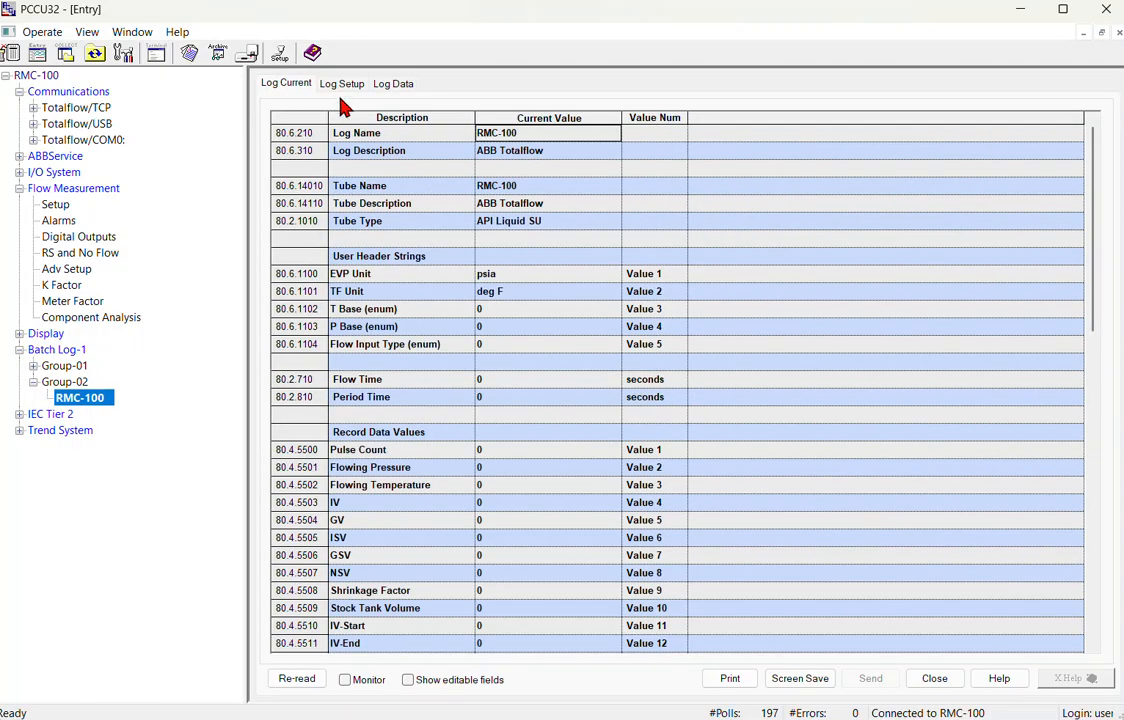
click(342, 86)
click(314, 467)
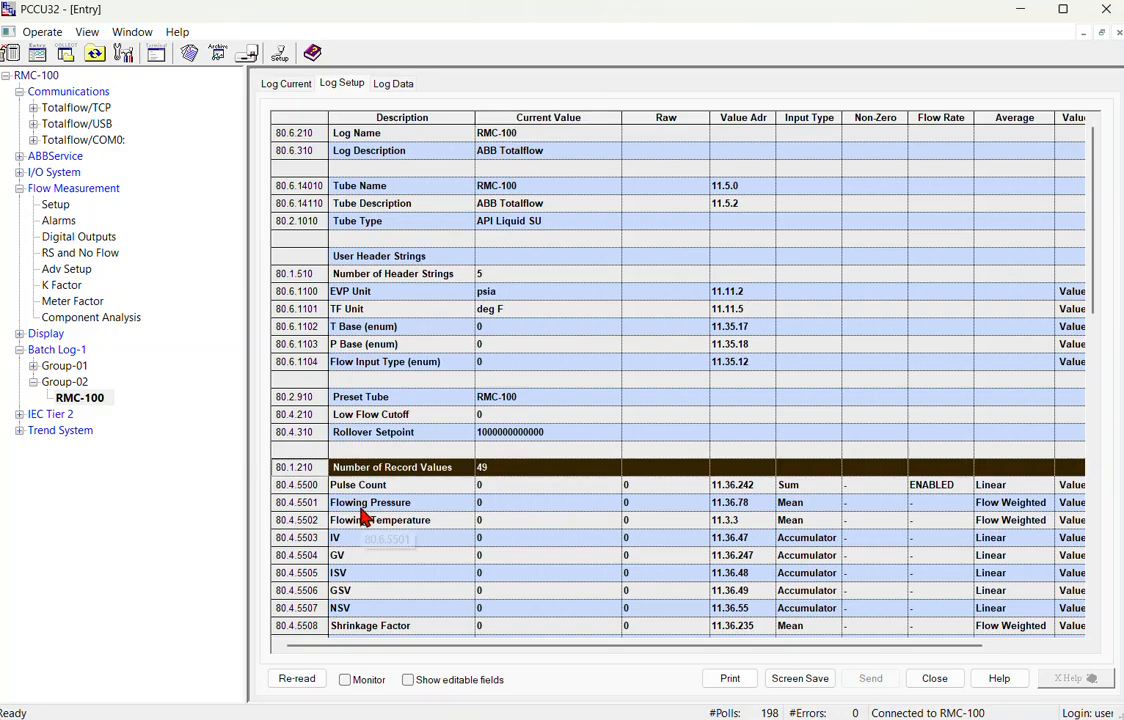
Review the Group-01 RMC-100 log's setup configuration for comparison.
click(33, 365)
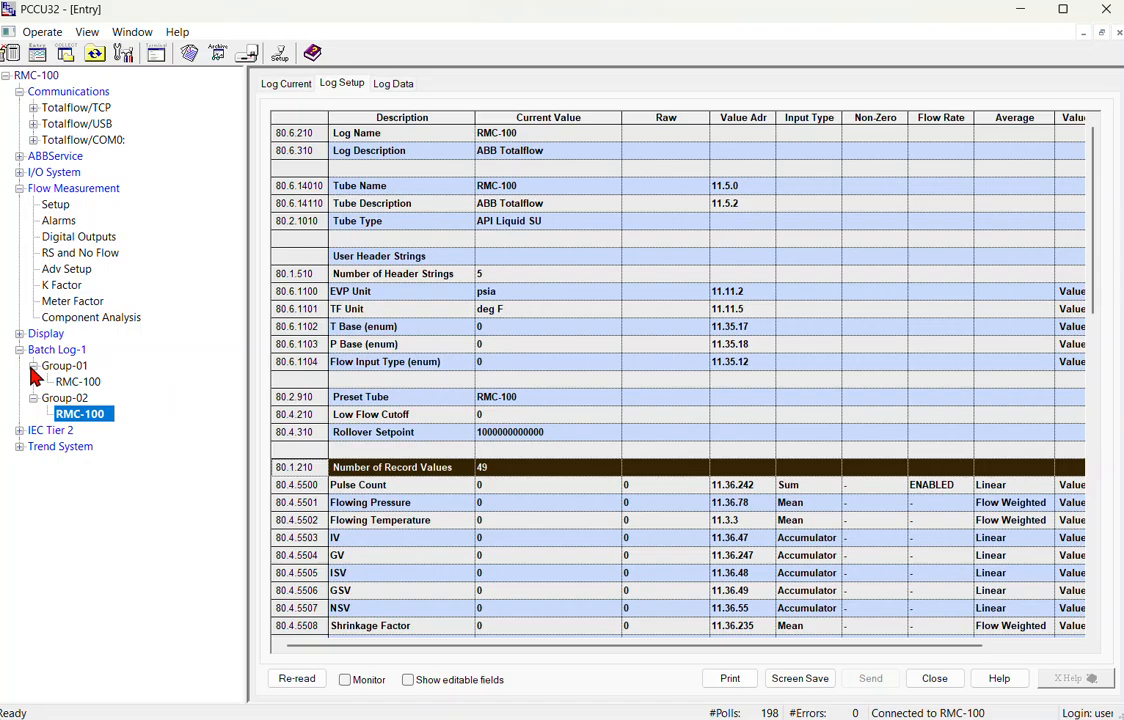
click(90, 382)
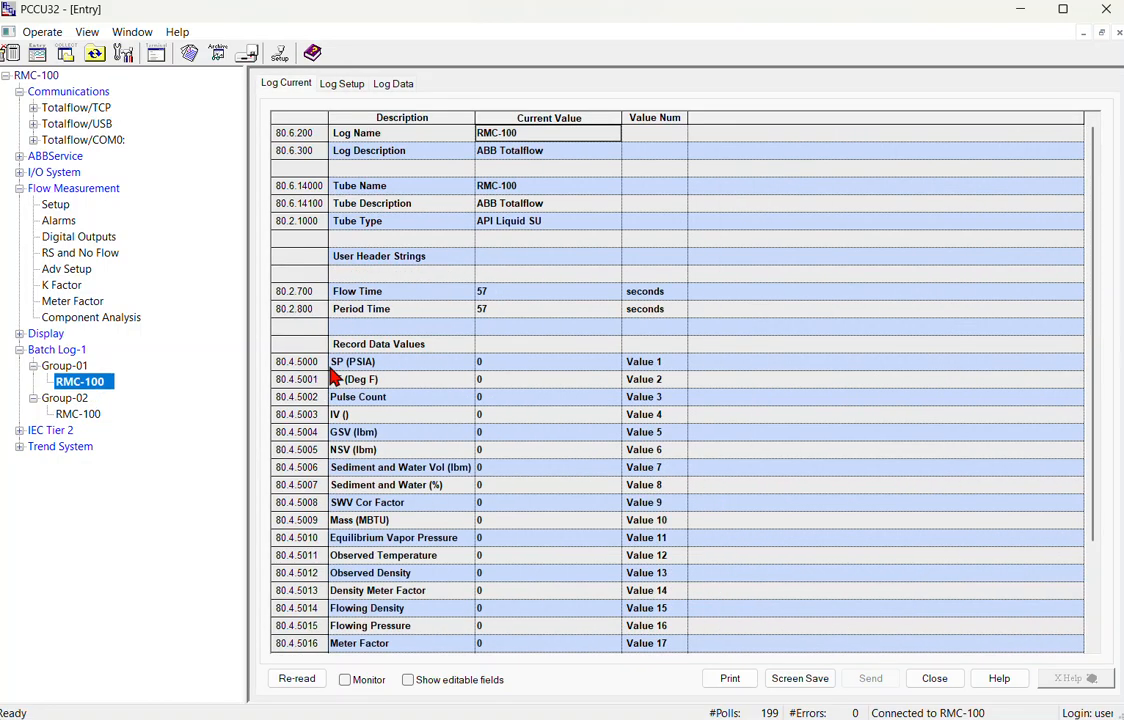
click(340, 85)
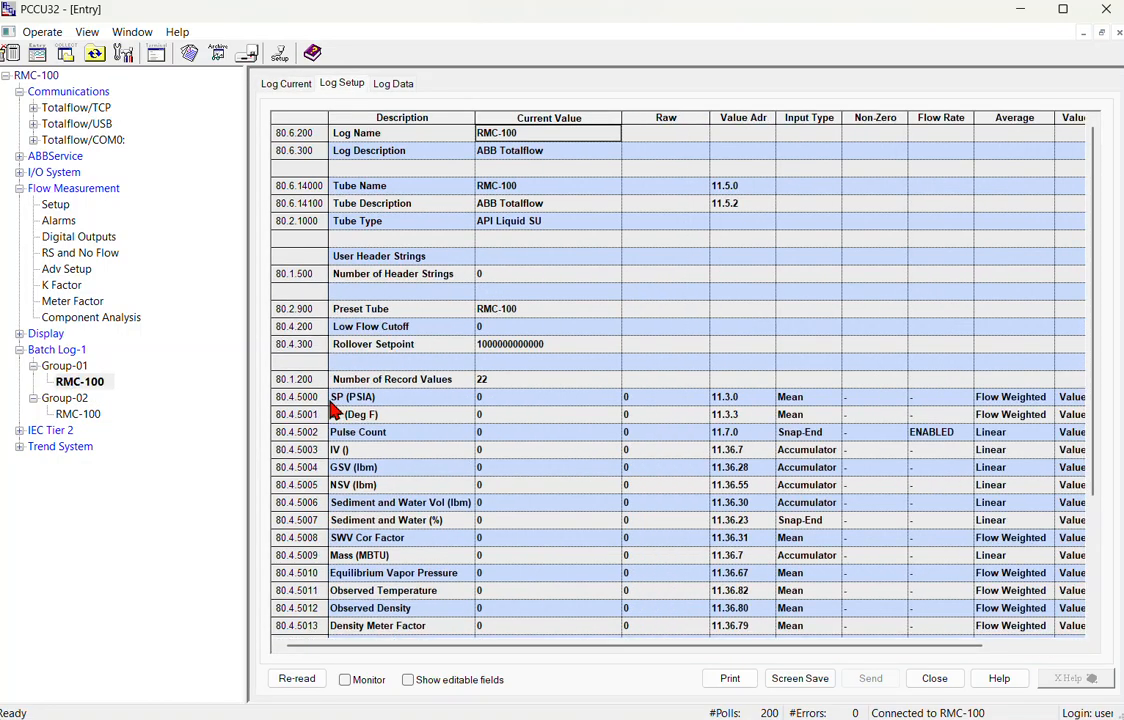
scroll(330, 404, down, 3)
scroll(310, 370, down, 1)
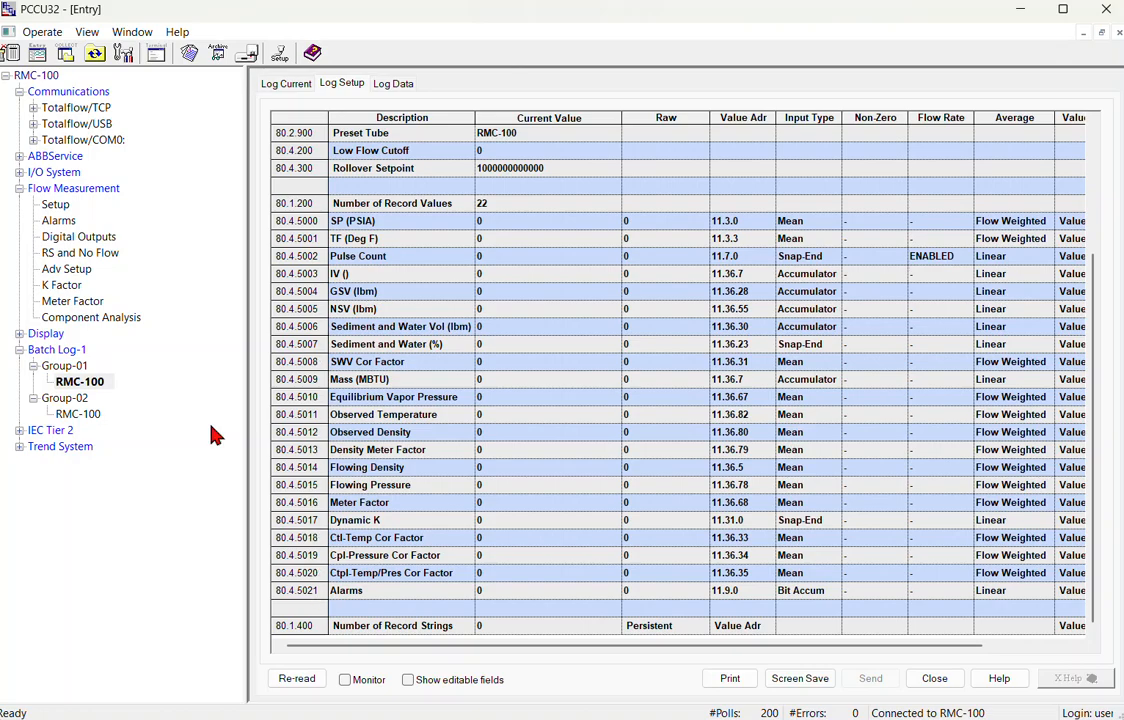
Scroll Group-02's RMC-100 log record values down to Liquid Analysis Type and the 6 record strings.
click(88, 415)
scroll(291, 412, down, 1)
scroll(276, 325, down, 3)
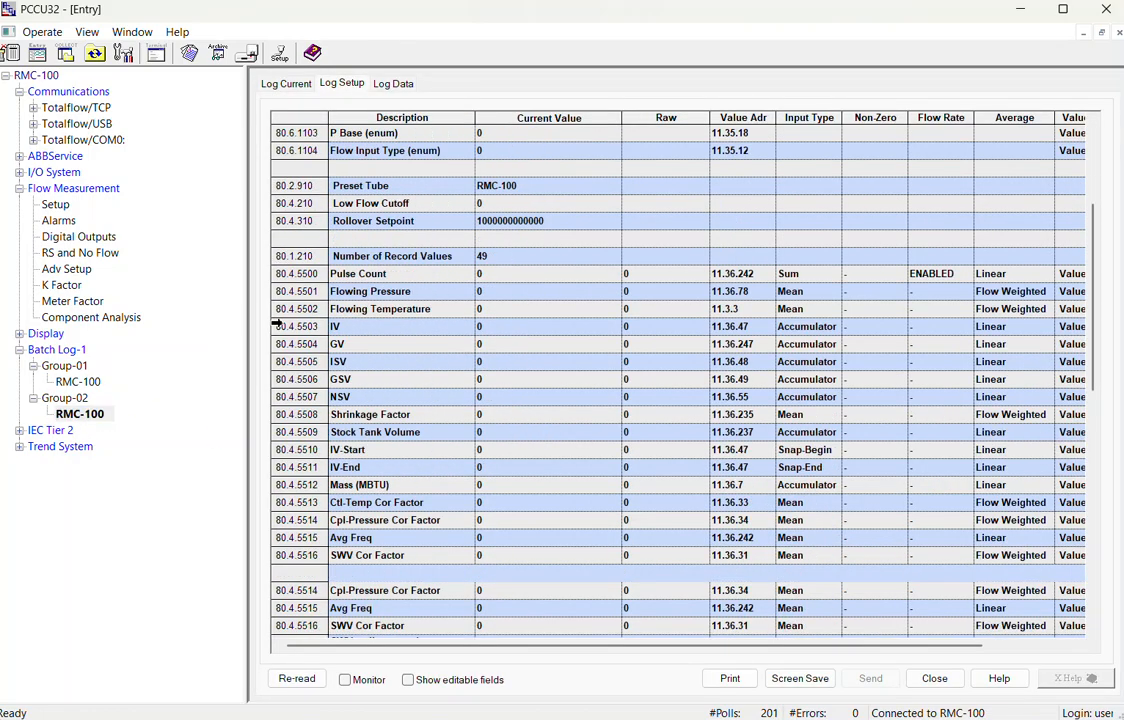
scroll(296, 287, down, 1)
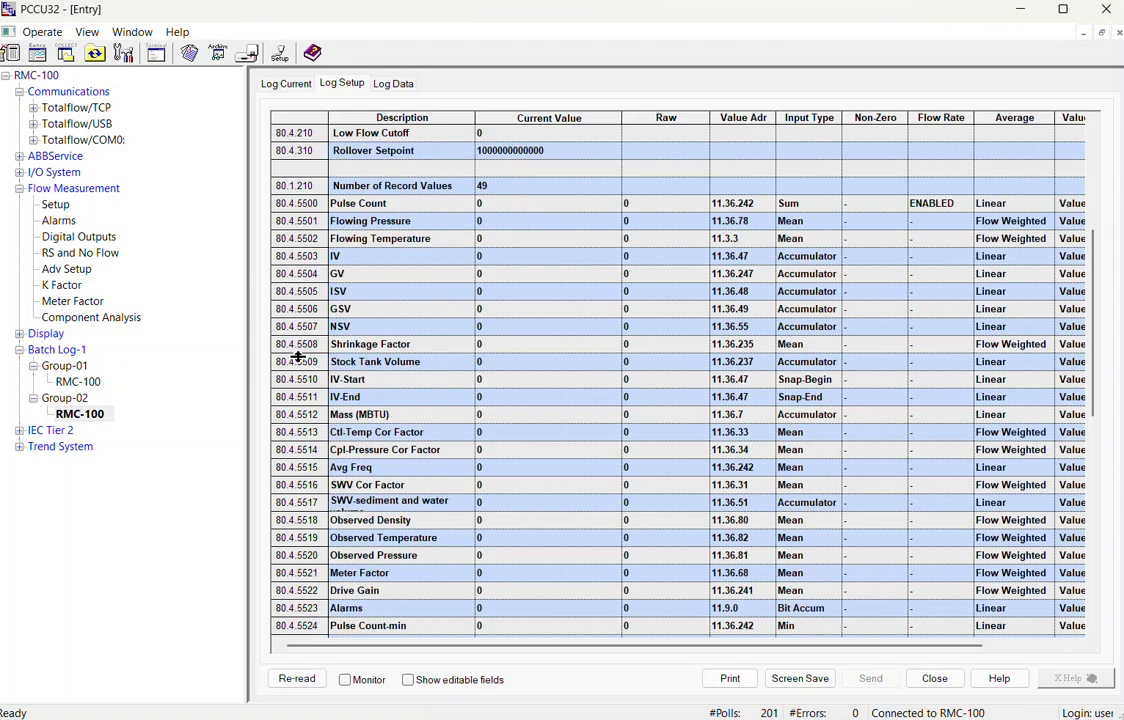
scroll(296, 400, down, 1)
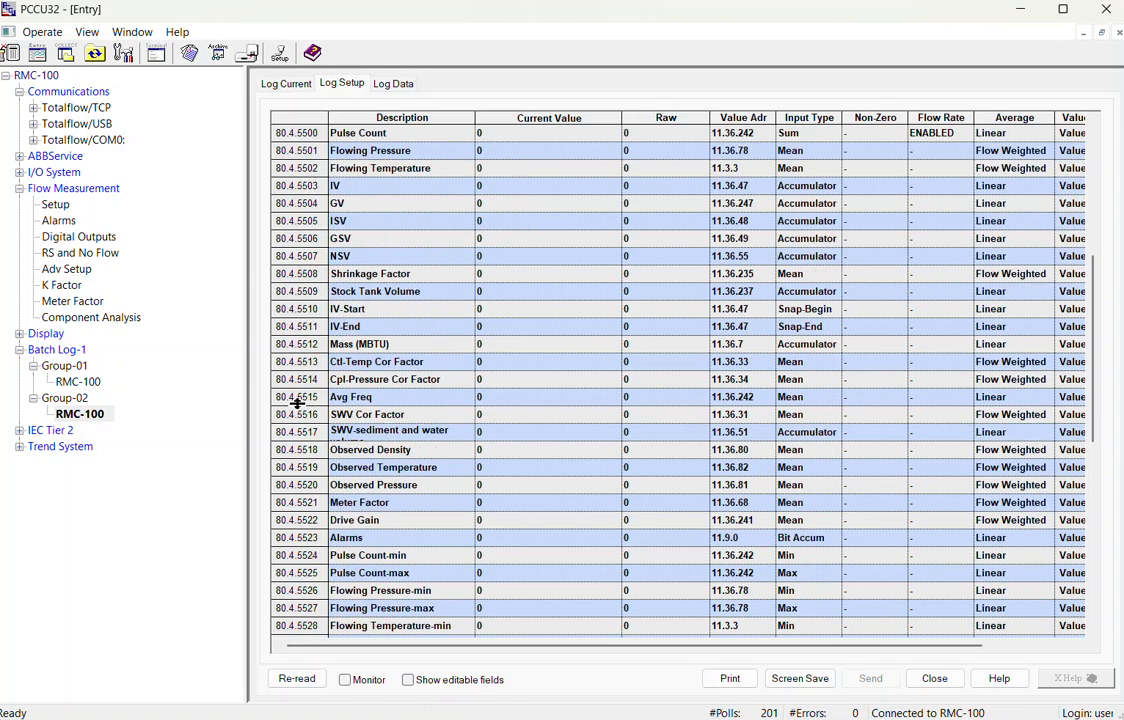
scroll(297, 402, down, 1)
scroll(297, 402, down, 2)
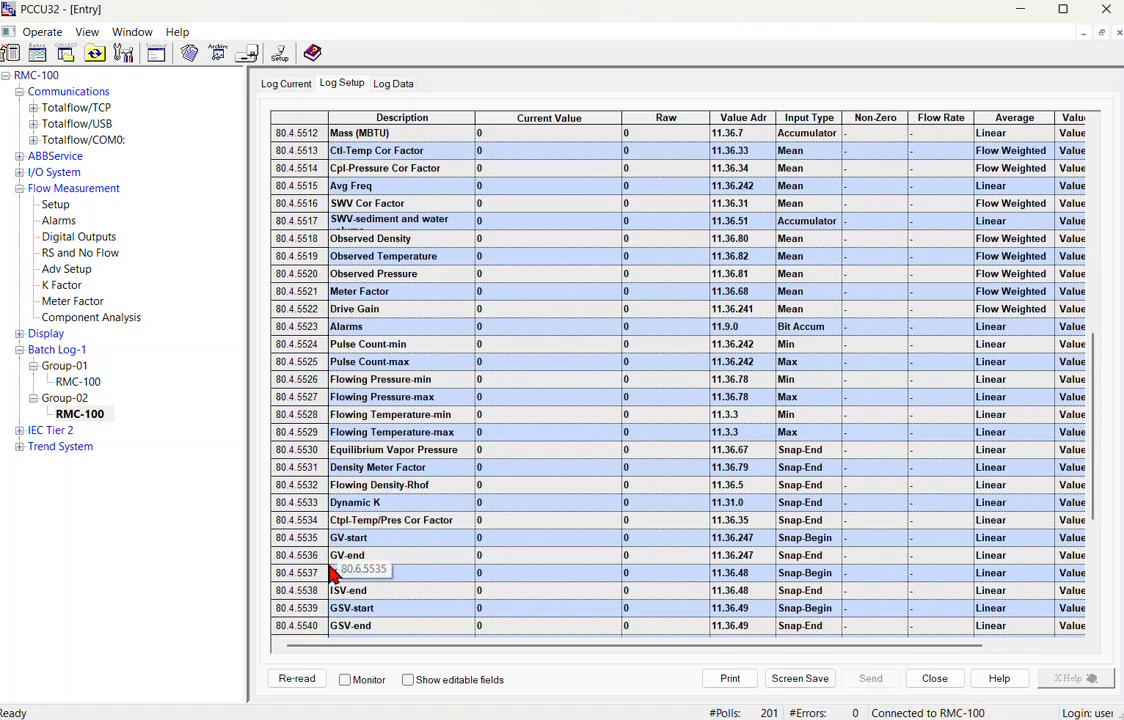
scroll(308, 566, down, 1)
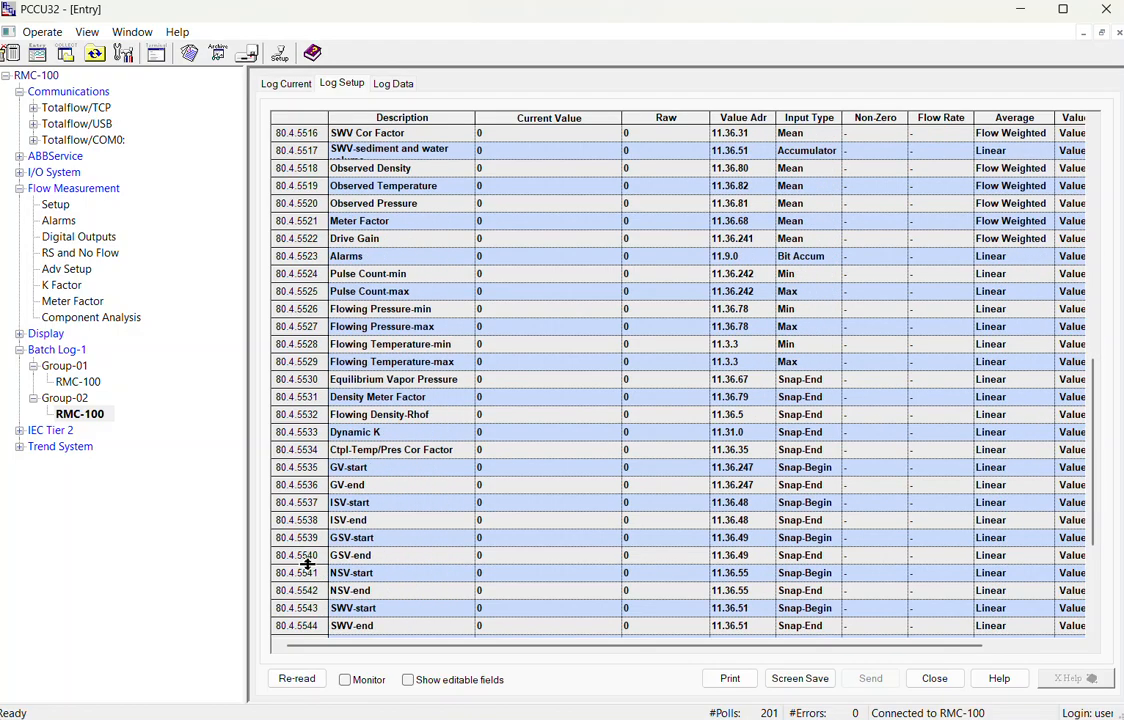
scroll(311, 557, down, 1)
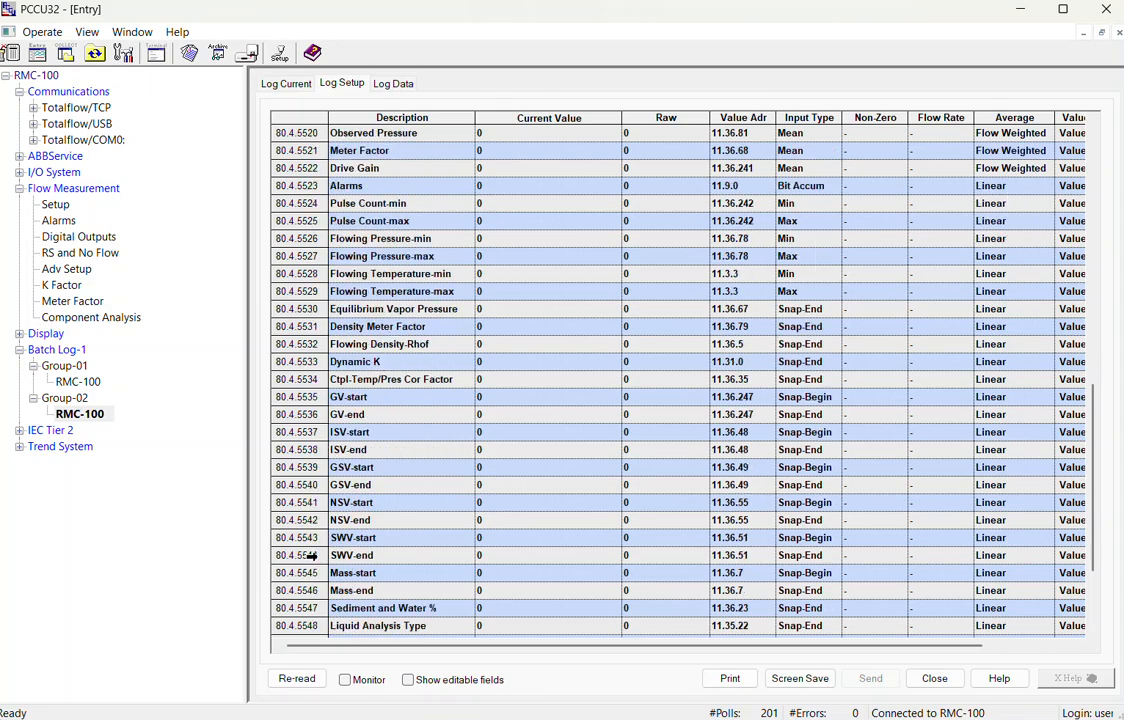
scroll(311, 556, down, 1)
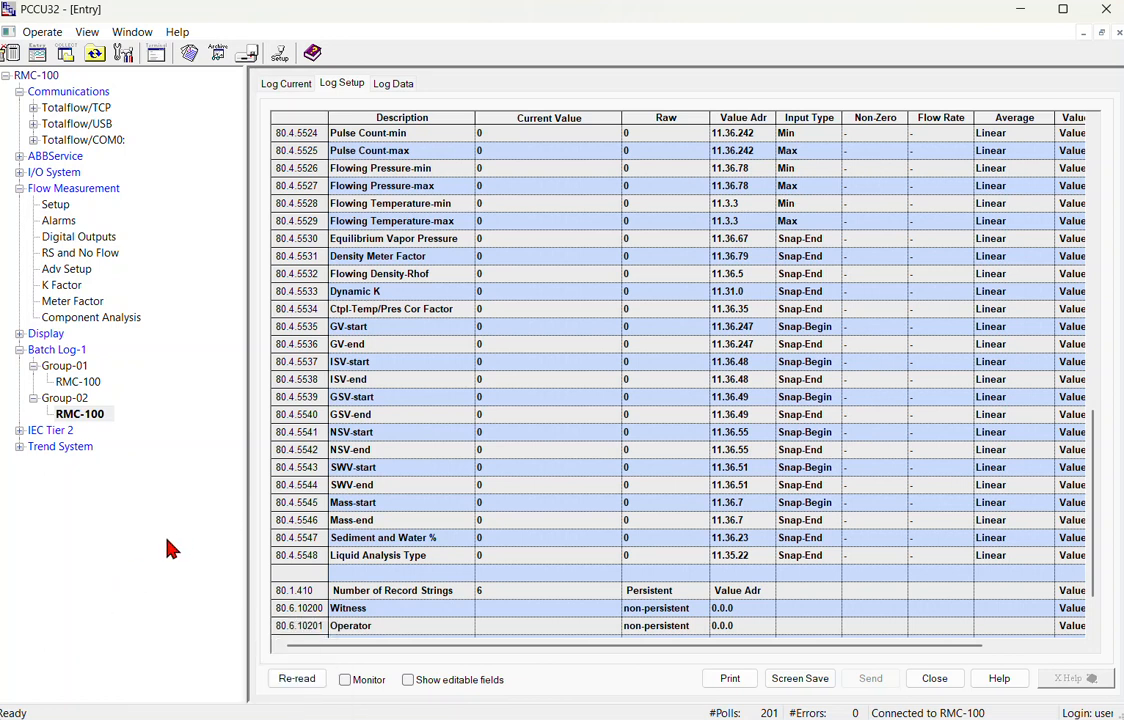
Change Group-02 RMC-100 log's Number of Record Strings from 6 to 15 and confirm sending.
scroll(170, 545, down, 2)
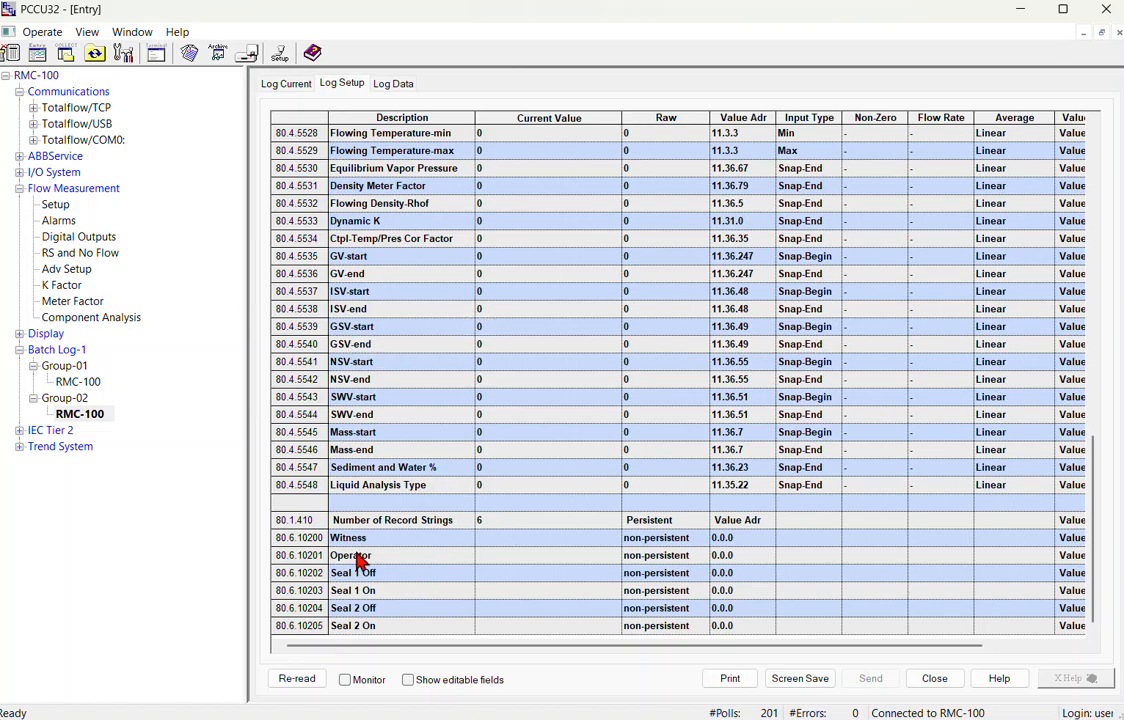
click(428, 524)
click(520, 524)
text(15)
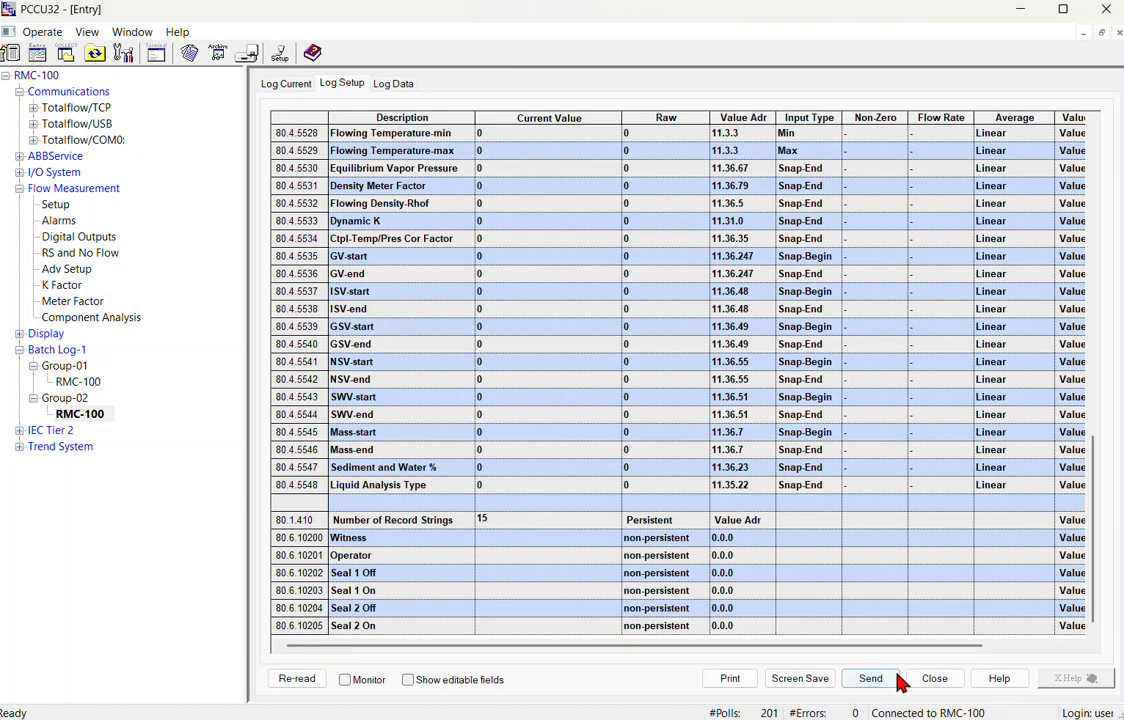
click(880, 679)
click(627, 424)
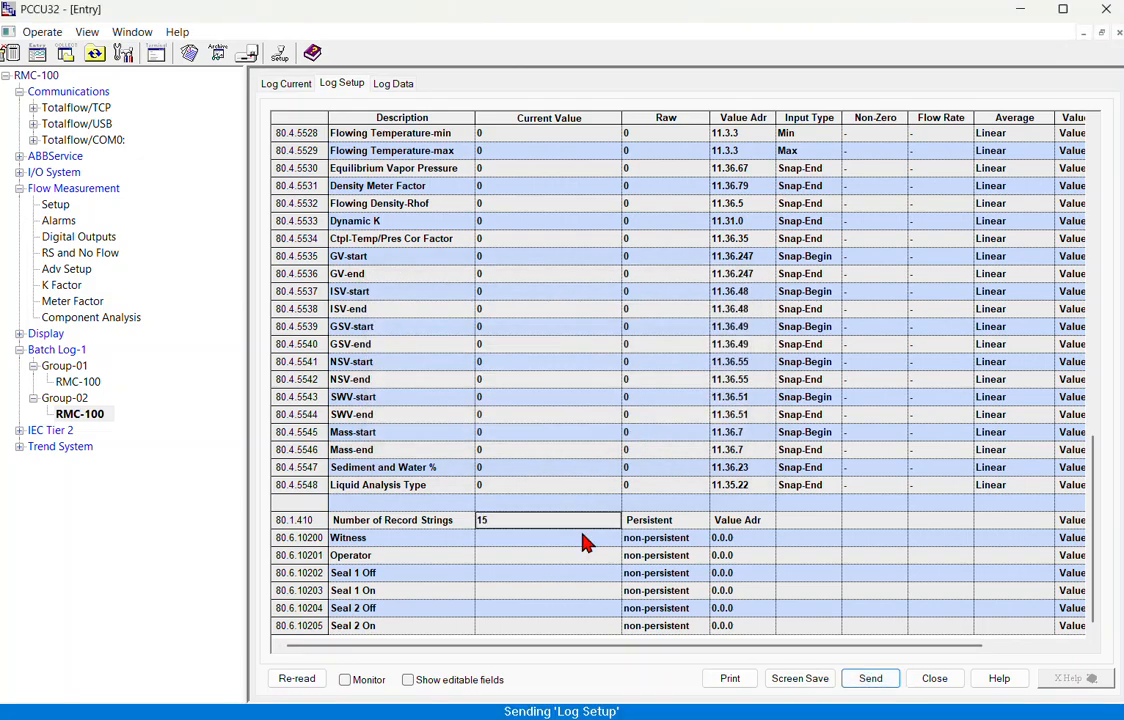
scroll(563, 542, down, 6)
scroll(565, 550, down, 13)
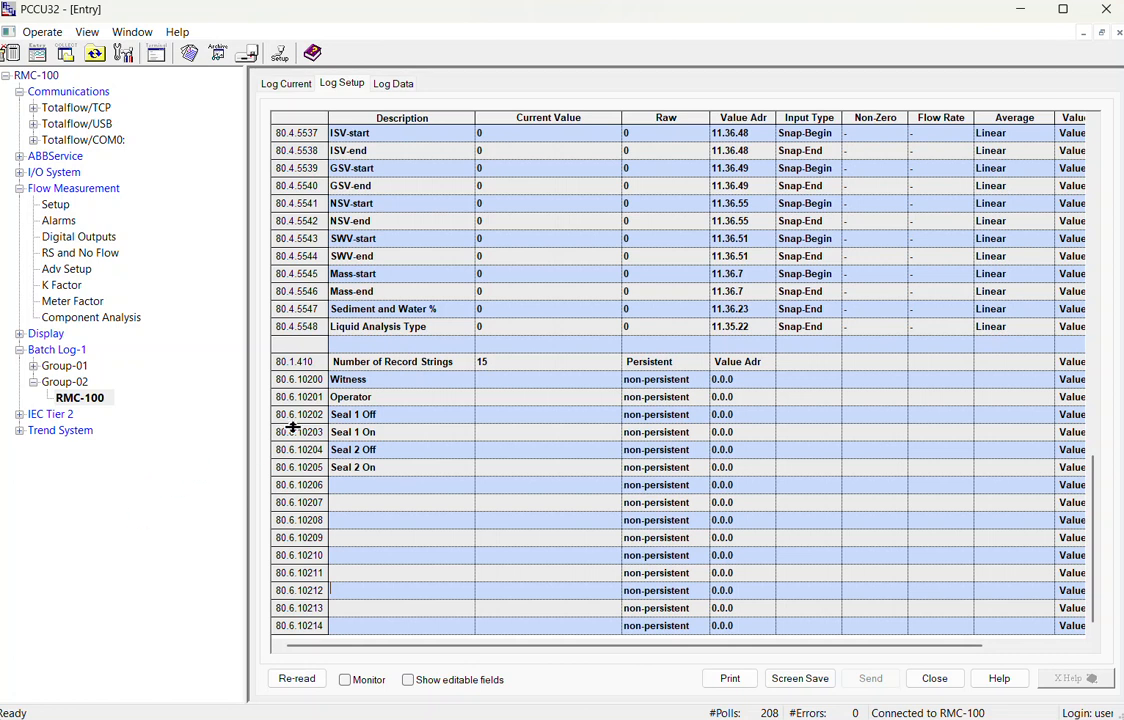
Return to Group-02's batch group setup, showing Manually trigger and registers at 0.0.0.
scroll(293, 428, up, 3)
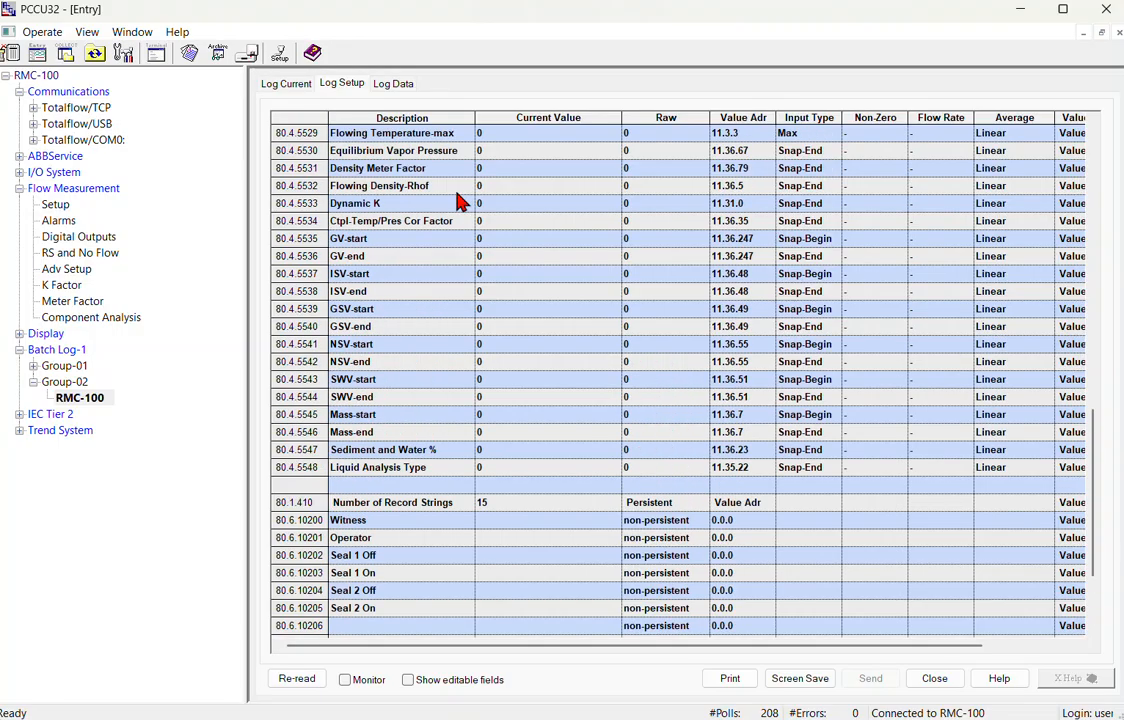
scroll(459, 213, up, 2)
click(72, 384)
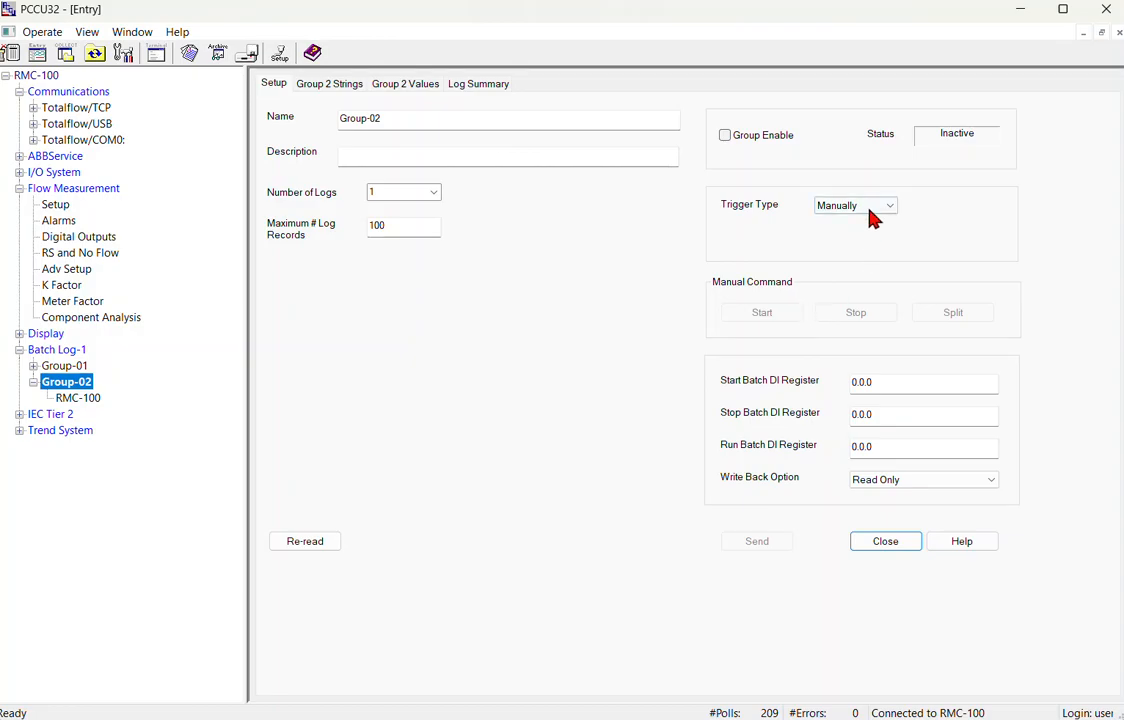
Add Holding Registers as application 9 and send the updated app table to the device.
click(900, 381)
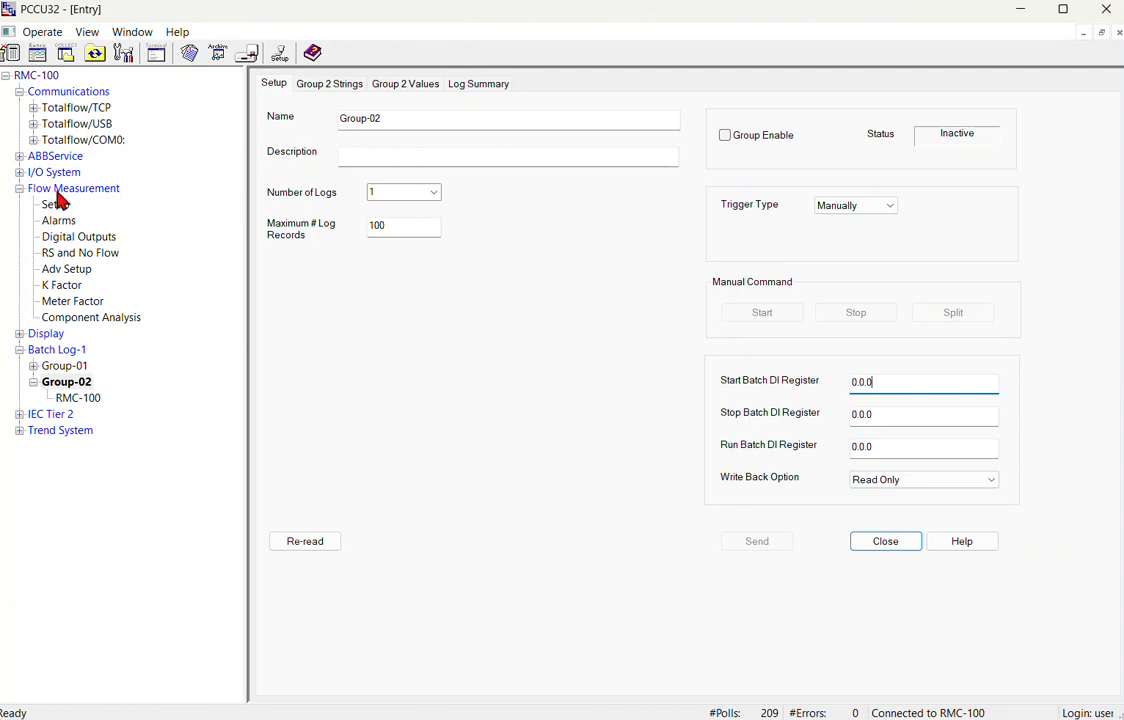
click(50, 75)
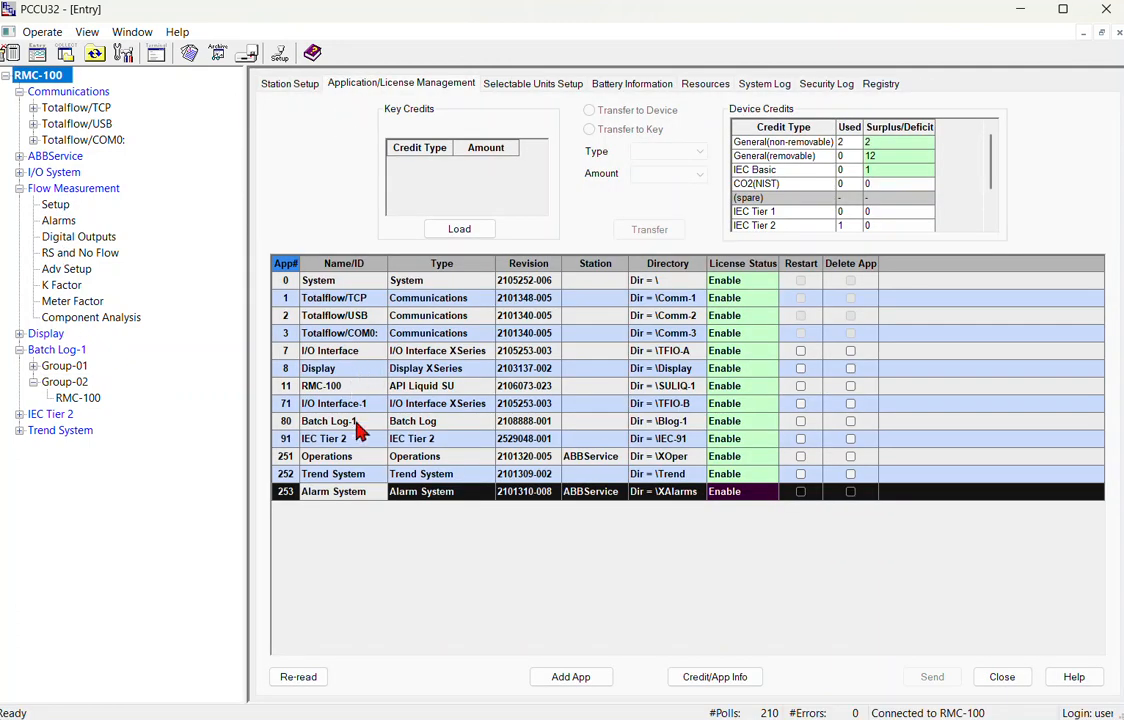
click(600, 678)
click(30, 329)
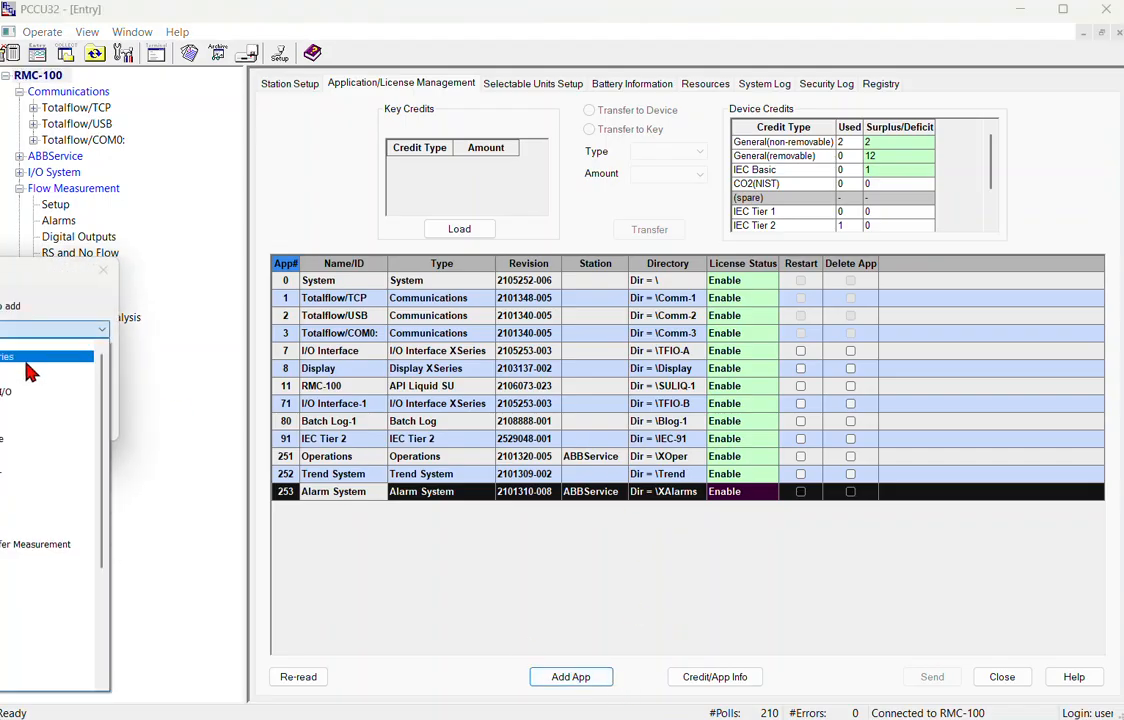
click(2, 605)
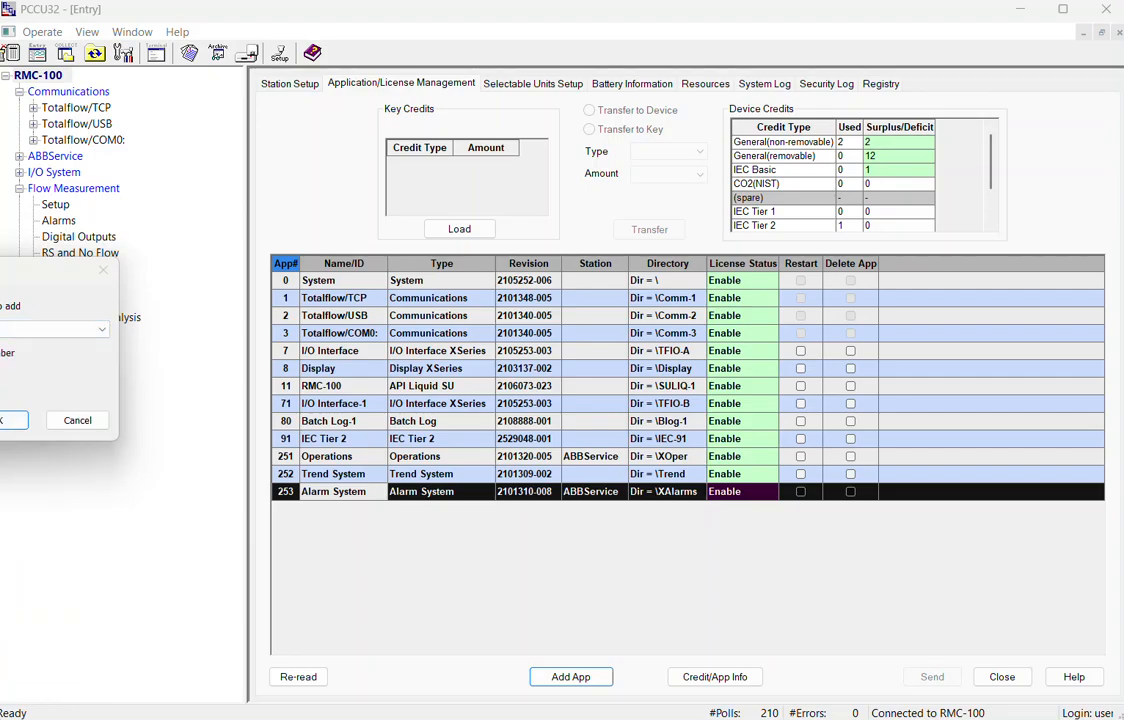
click(6, 419)
click(925, 681)
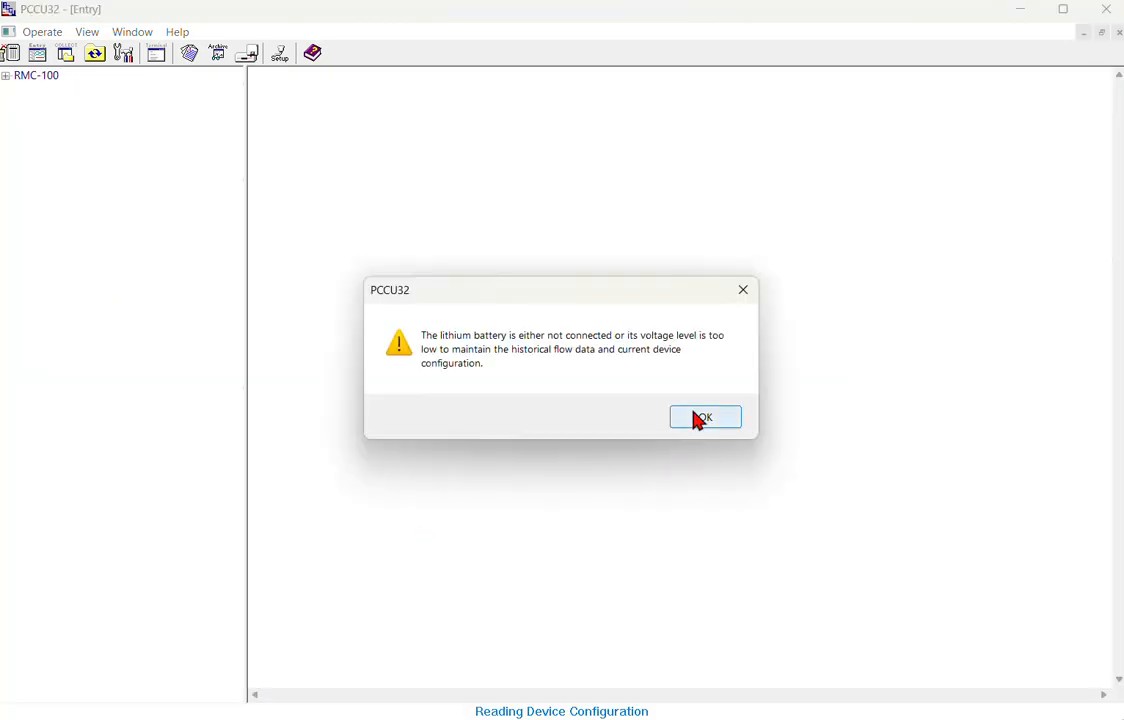
click(699, 419)
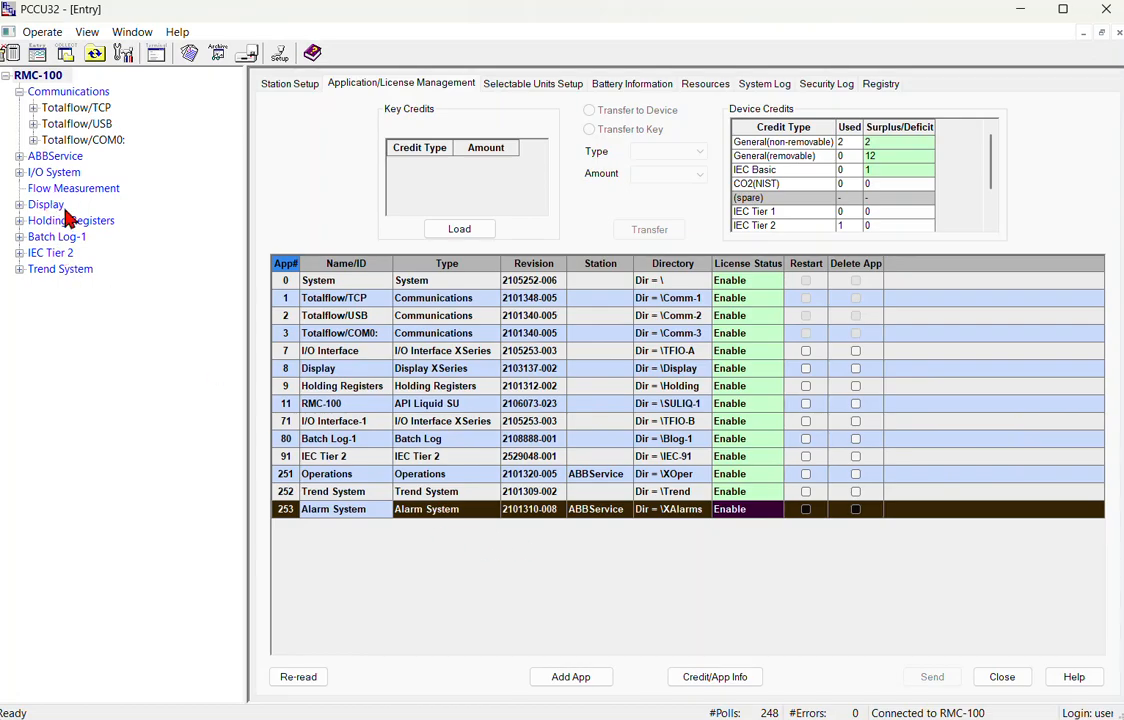
click(62, 220)
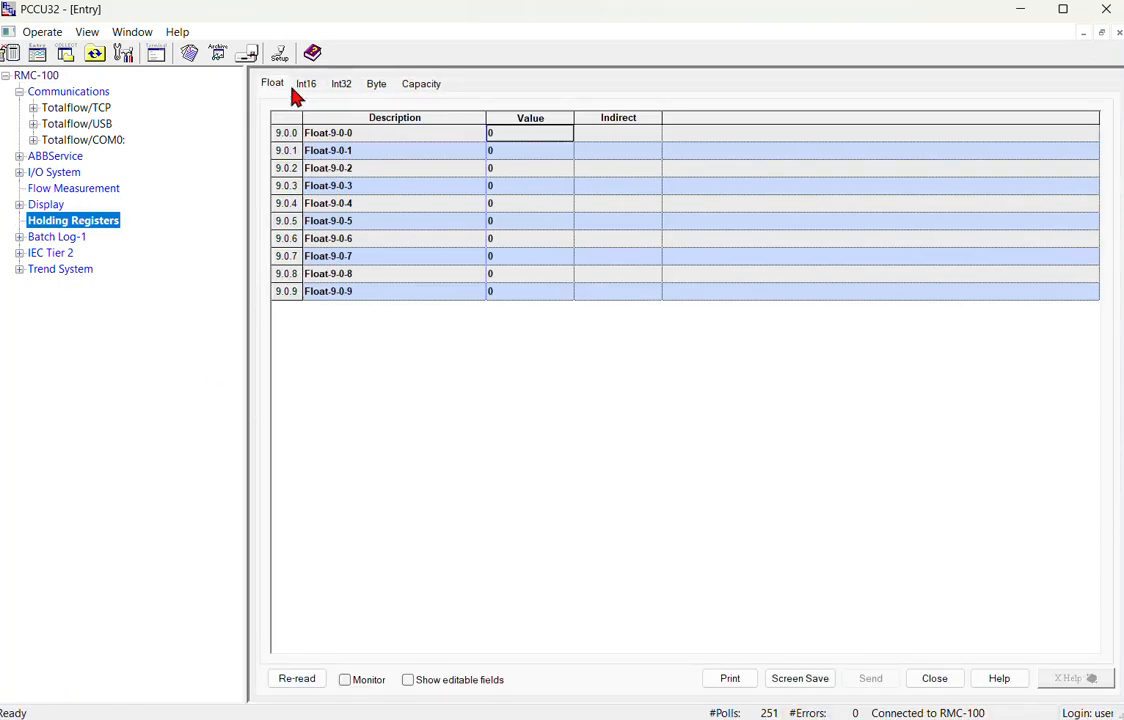
Label float registers 9.0.1 'Start Batch' and 9.0.2 'Stop', send them, and dismiss the battery warning.
double_click(365, 136)
text(<<_PIC Data_>>)
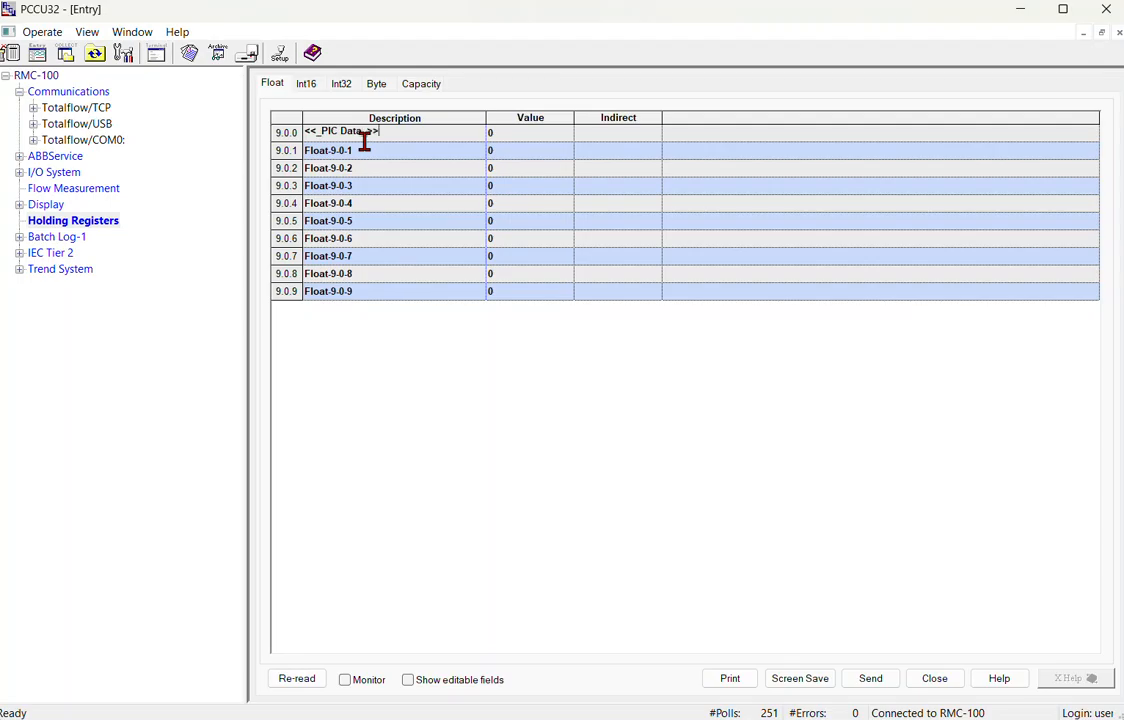
click(365, 150)
text(Start)
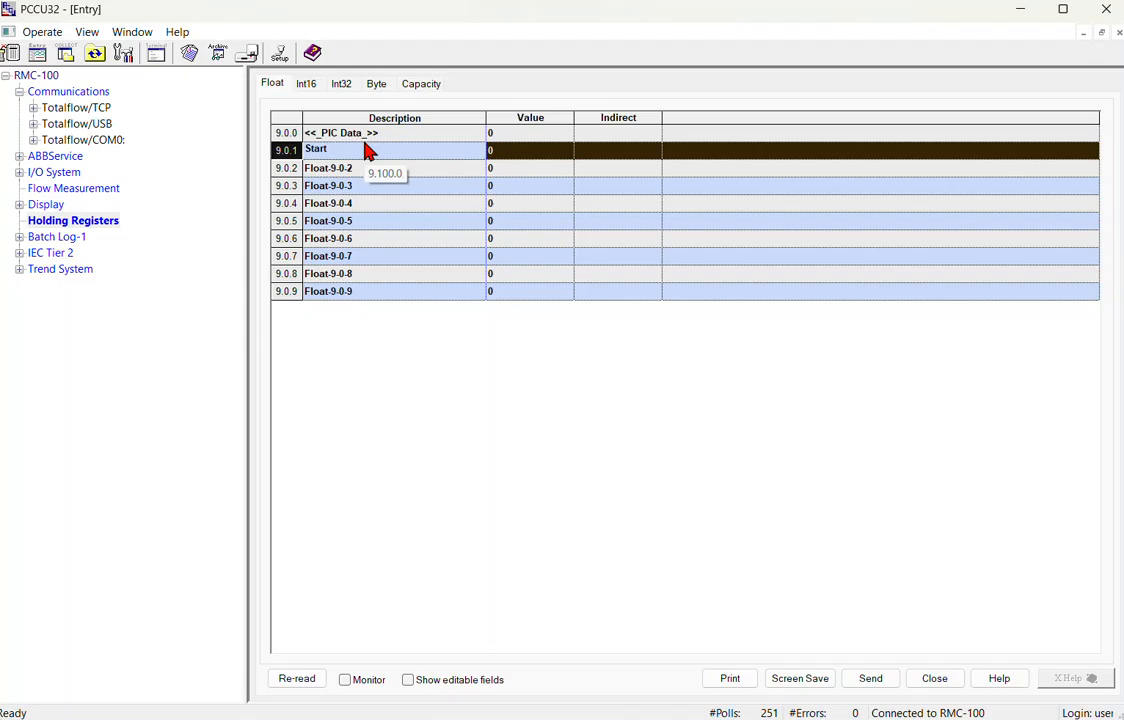
key(Return)
text(Stop)
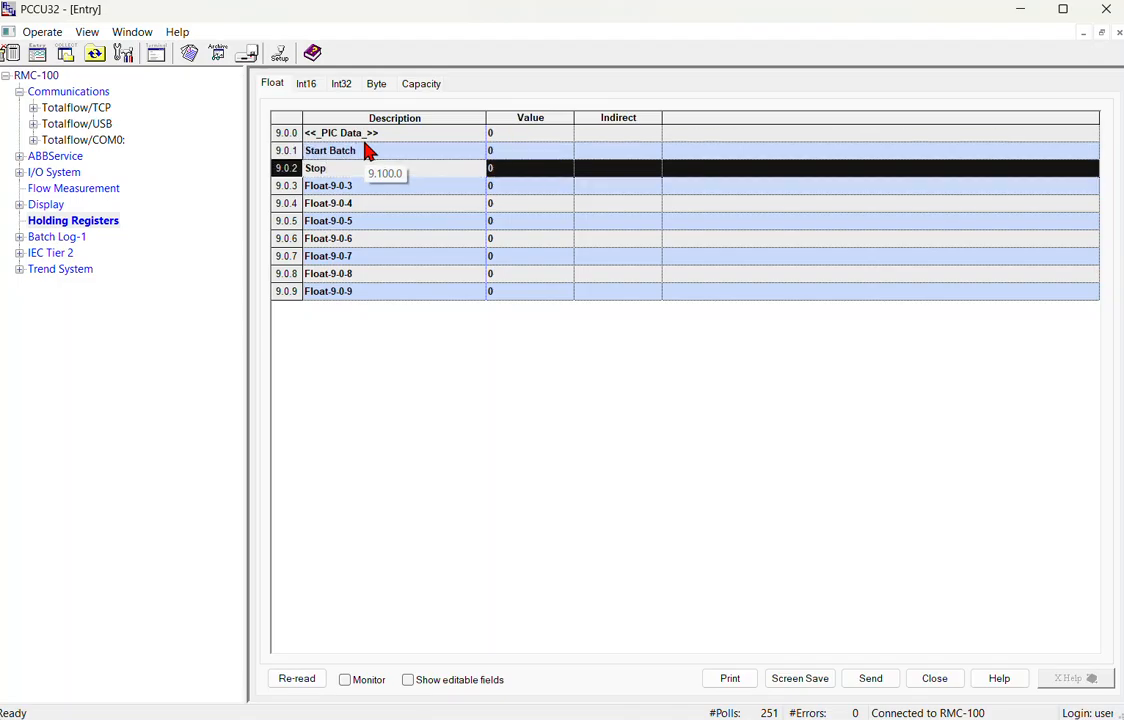
key(Return)
text(-)
key(Return)
text(-)
key(Return)
text(-)
key(Return)
text(-)
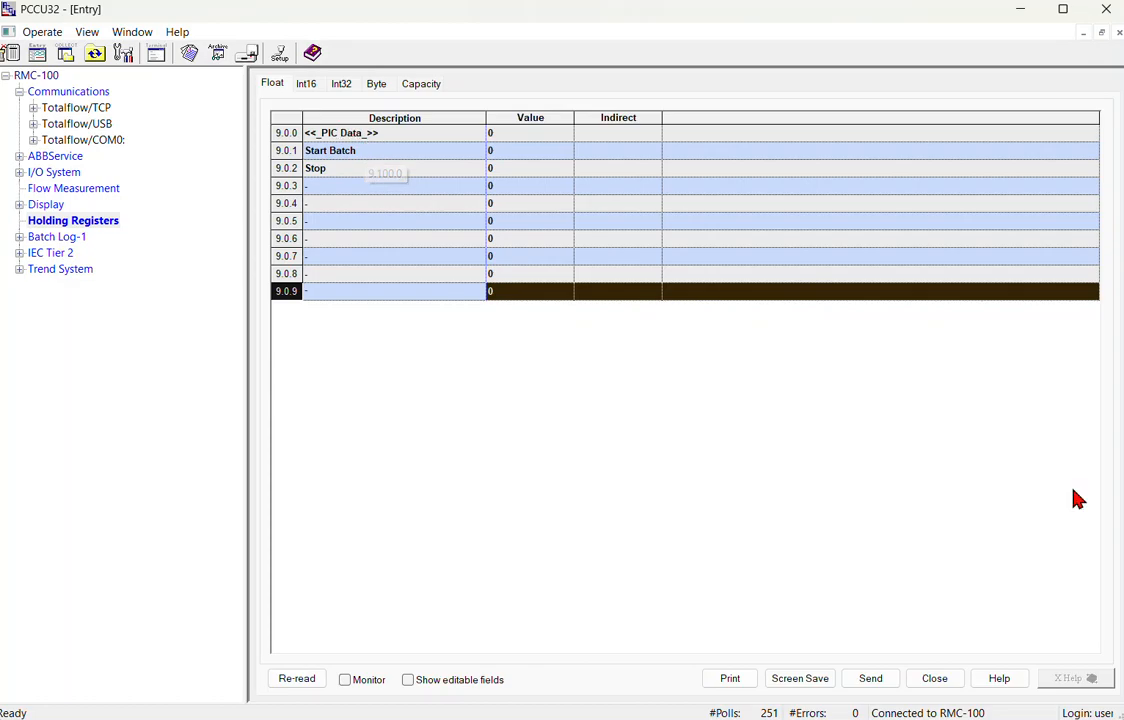
click(876, 682)
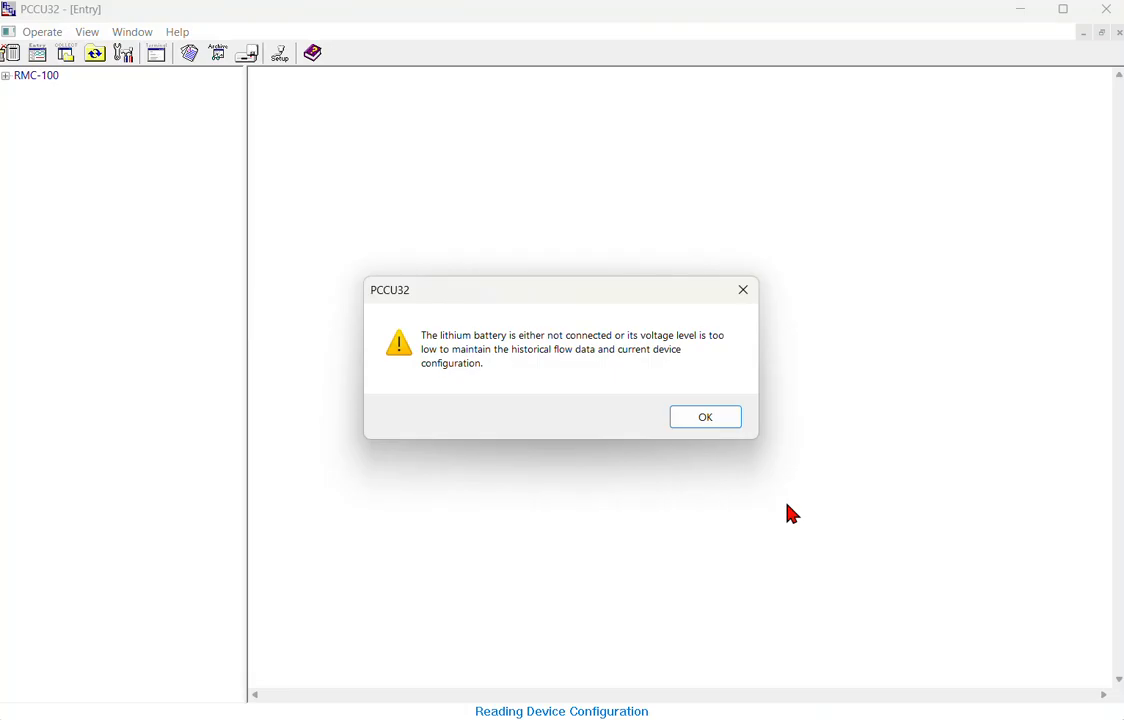
click(697, 419)
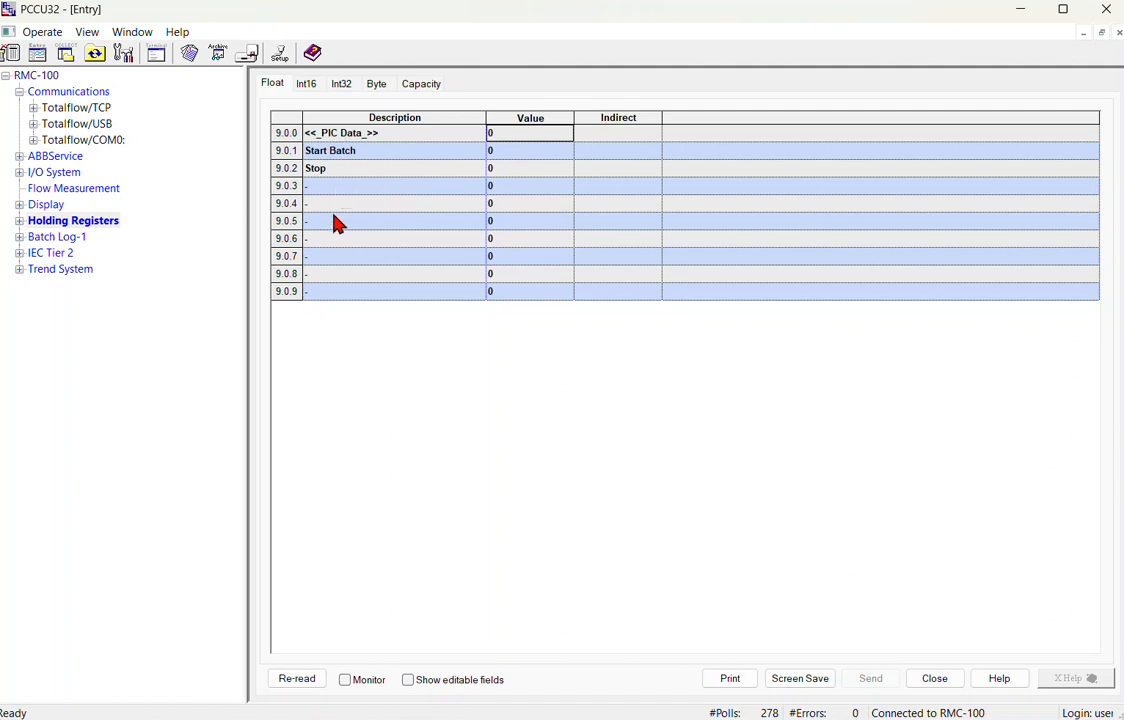
Set Group-02's Start Batch DI register to 9.0.1 and Stop Batch register to 9.0.2, and send.
click(20, 237)
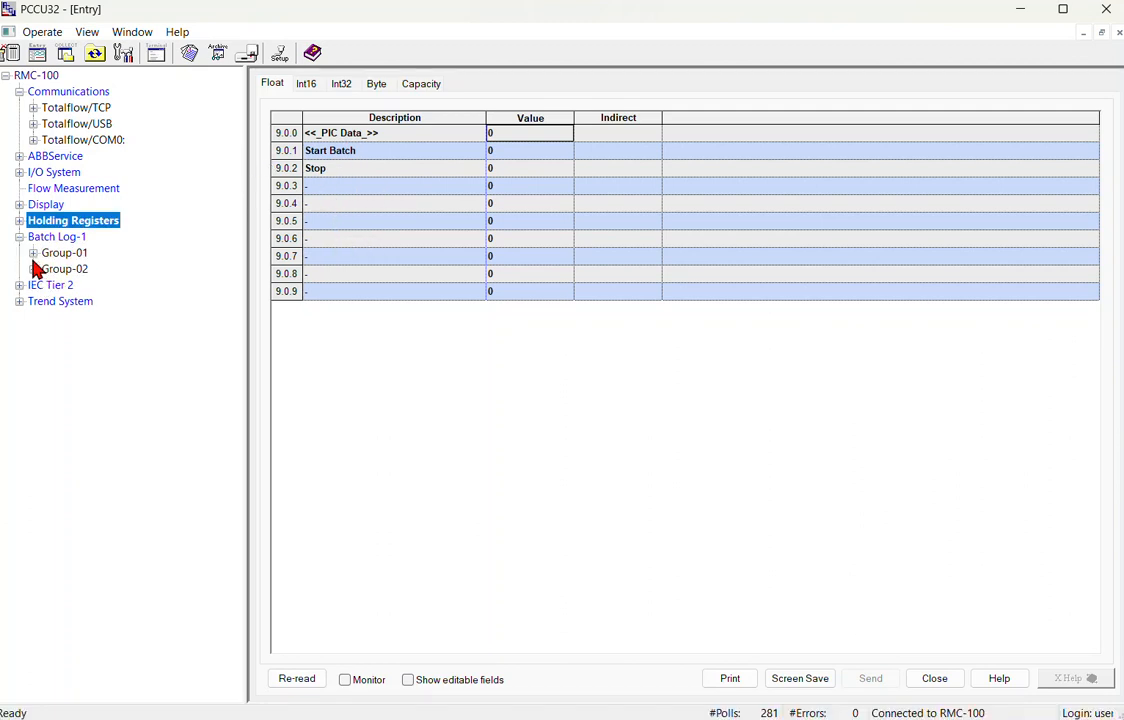
click(33, 269)
click(78, 286)
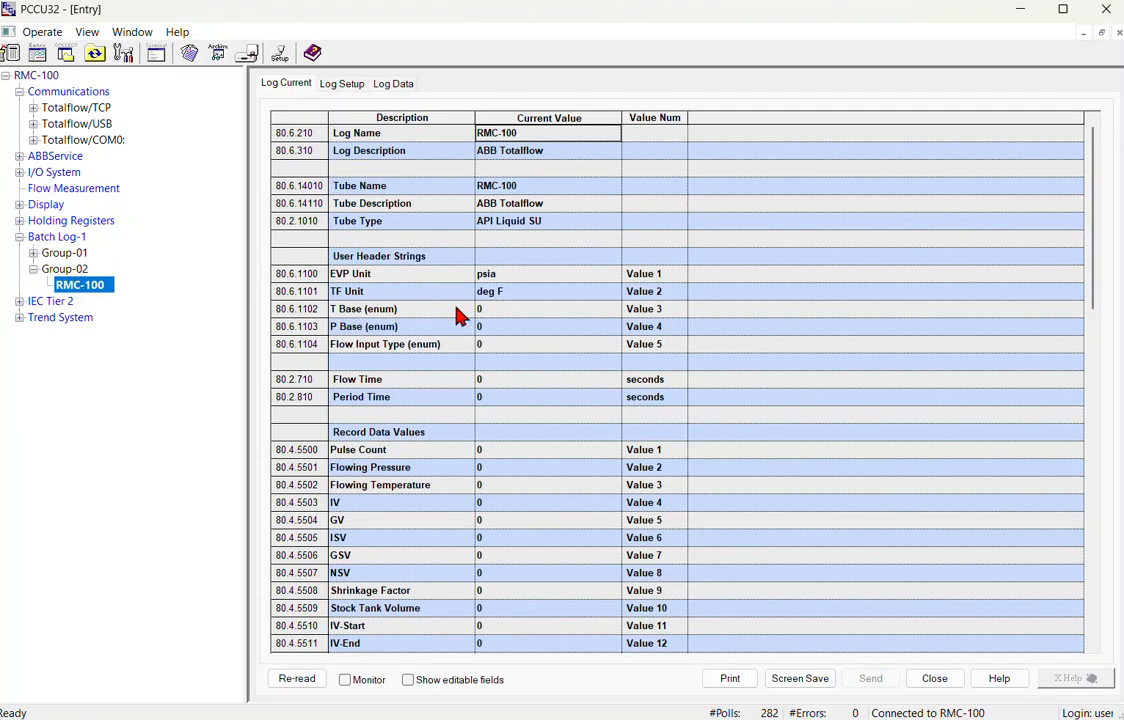
click(64, 269)
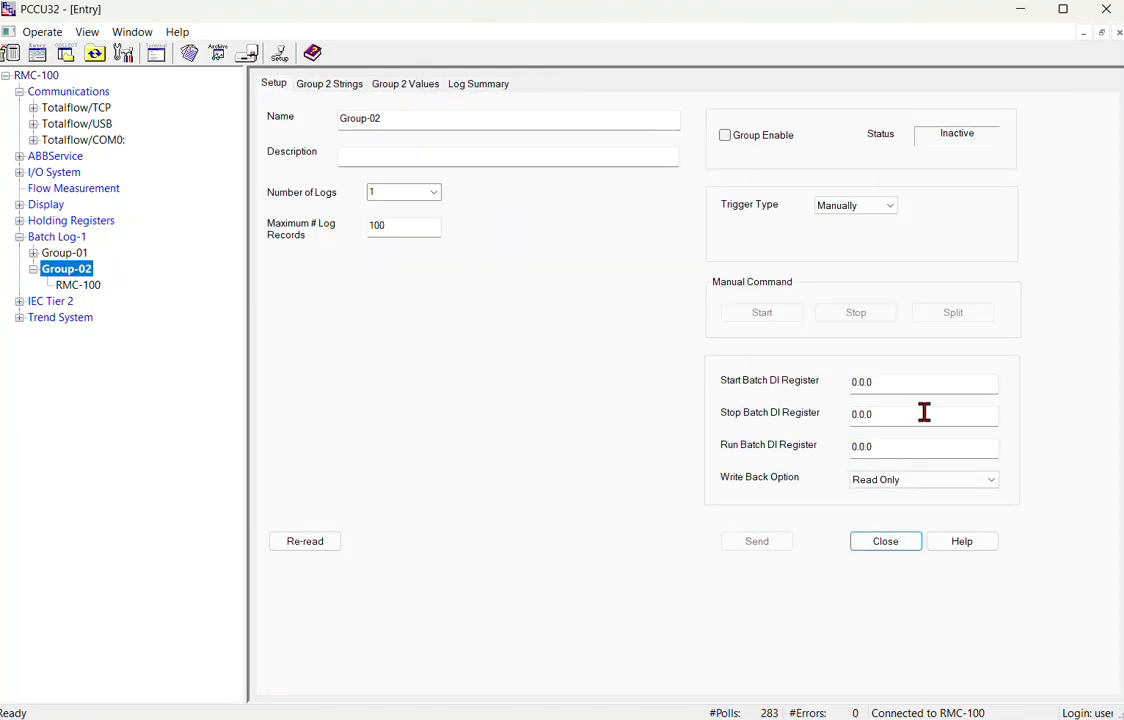
click(917, 384)
key(BackSpace)
key(BackSpace)
key(BackSpace)
key(BackSpace)
key(BackSpace)
text(9.)
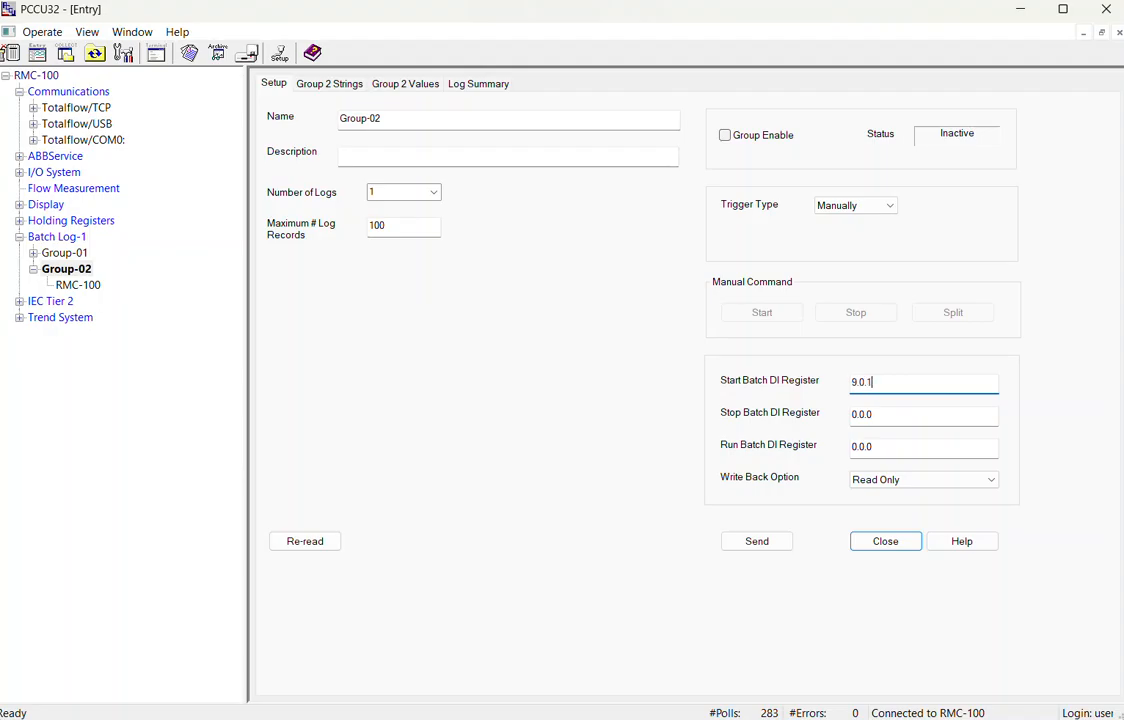
key(Tab)
text(9)
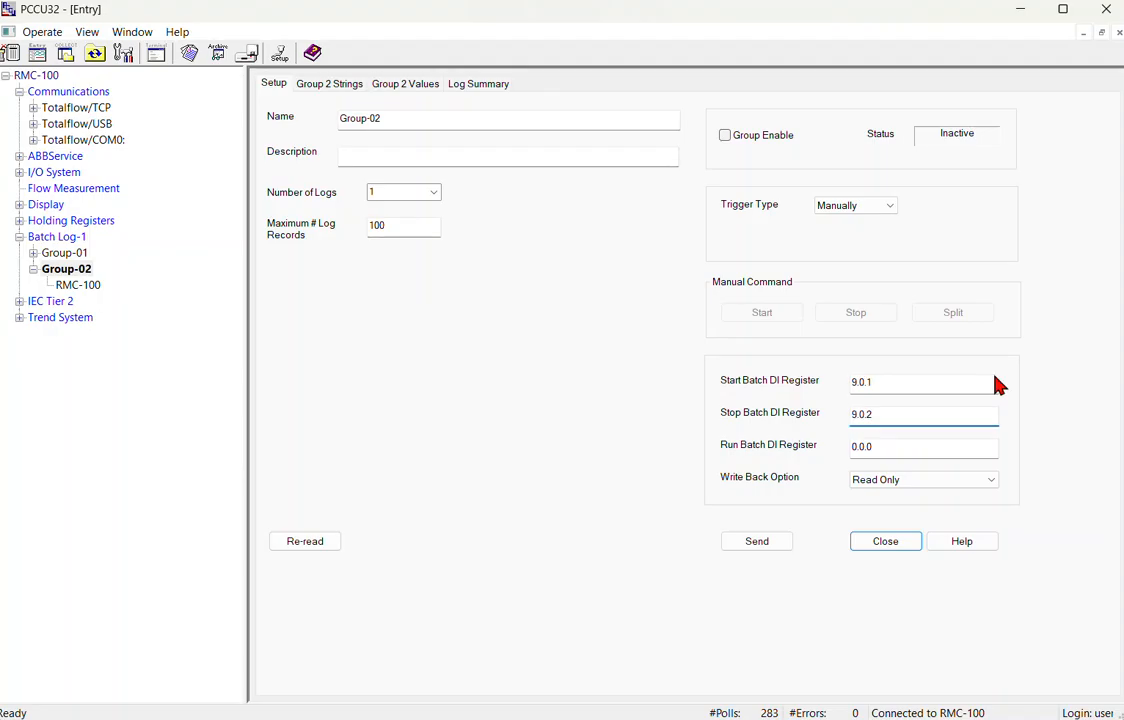
click(757, 541)
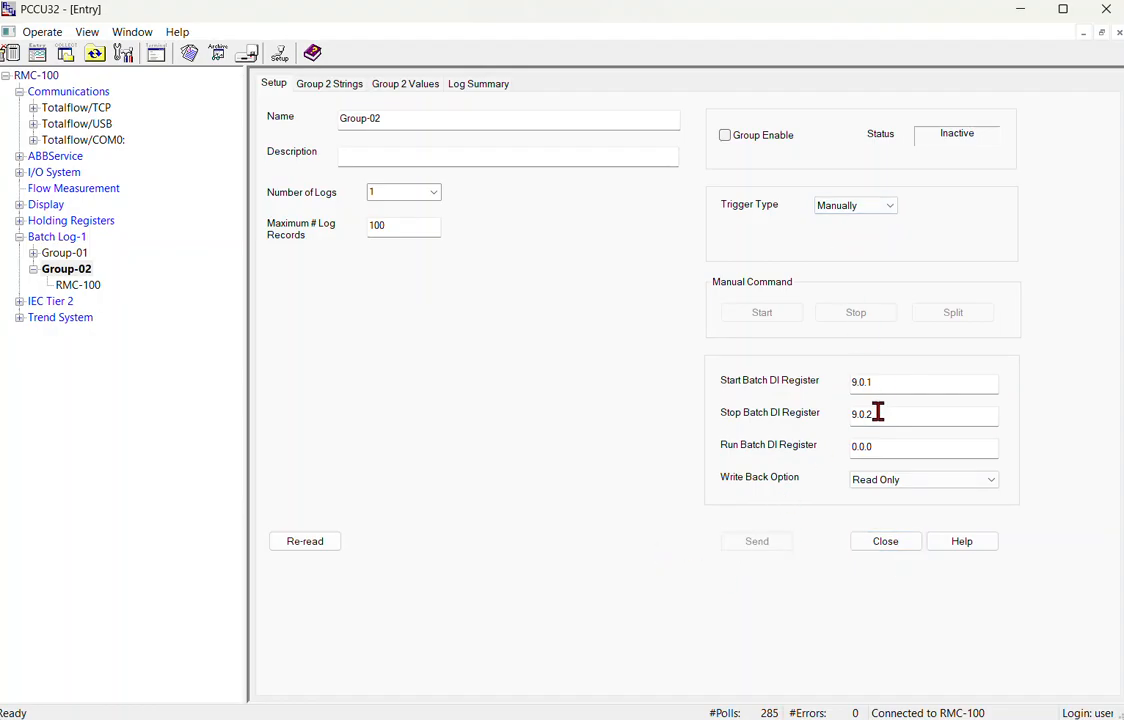
Enable Group-02 with Group Enable and send it so the group runs.
click(733, 136)
click(734, 139)
click(762, 543)
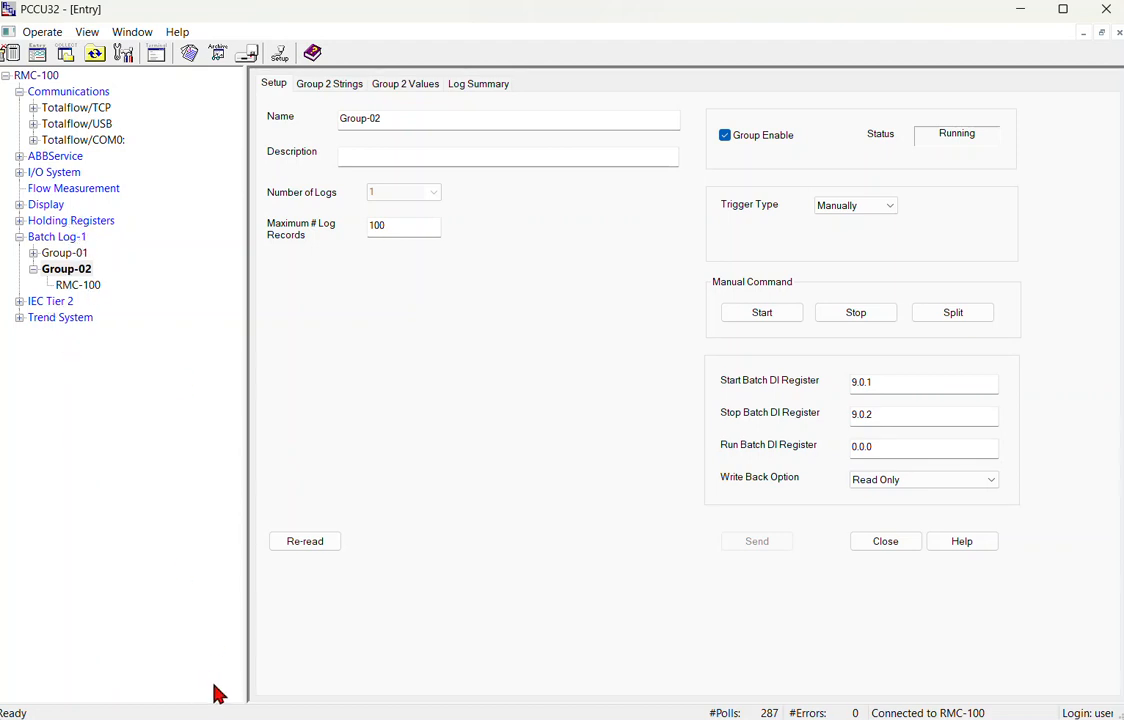
click(66, 285)
Check the Group-02 Log Data record started 12/17/2024 17:49:50, and close Collect with Trend Files unchecked.
click(395, 85)
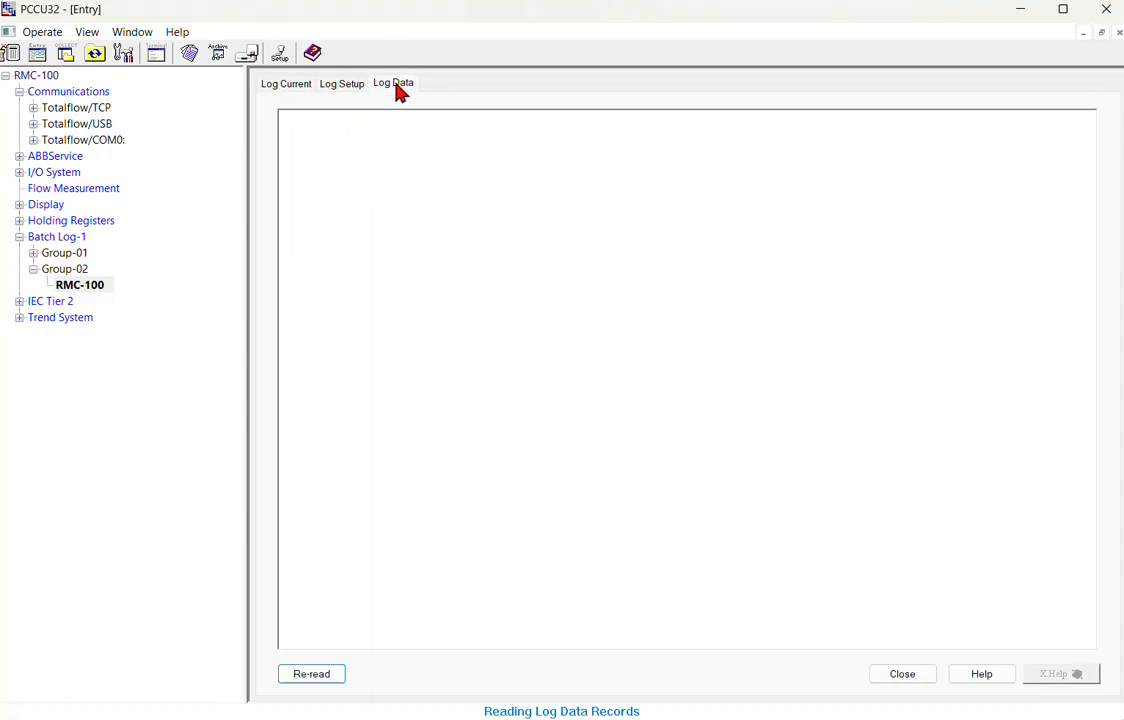
drag(354, 645, 560, 650)
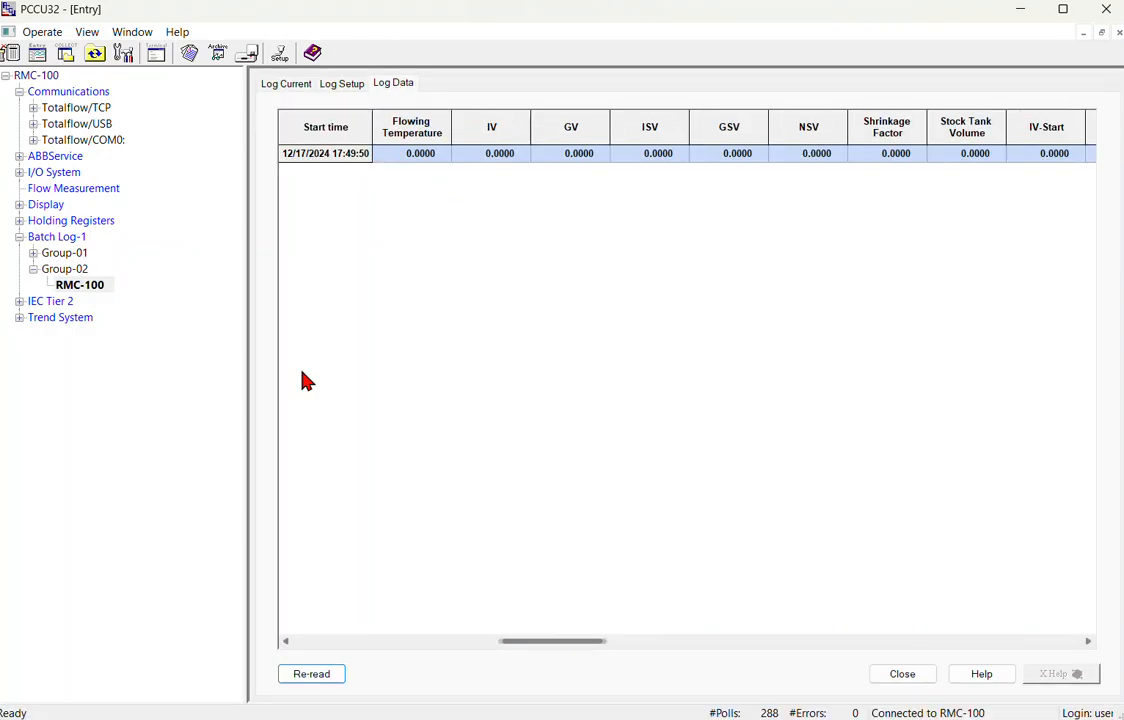
click(65, 55)
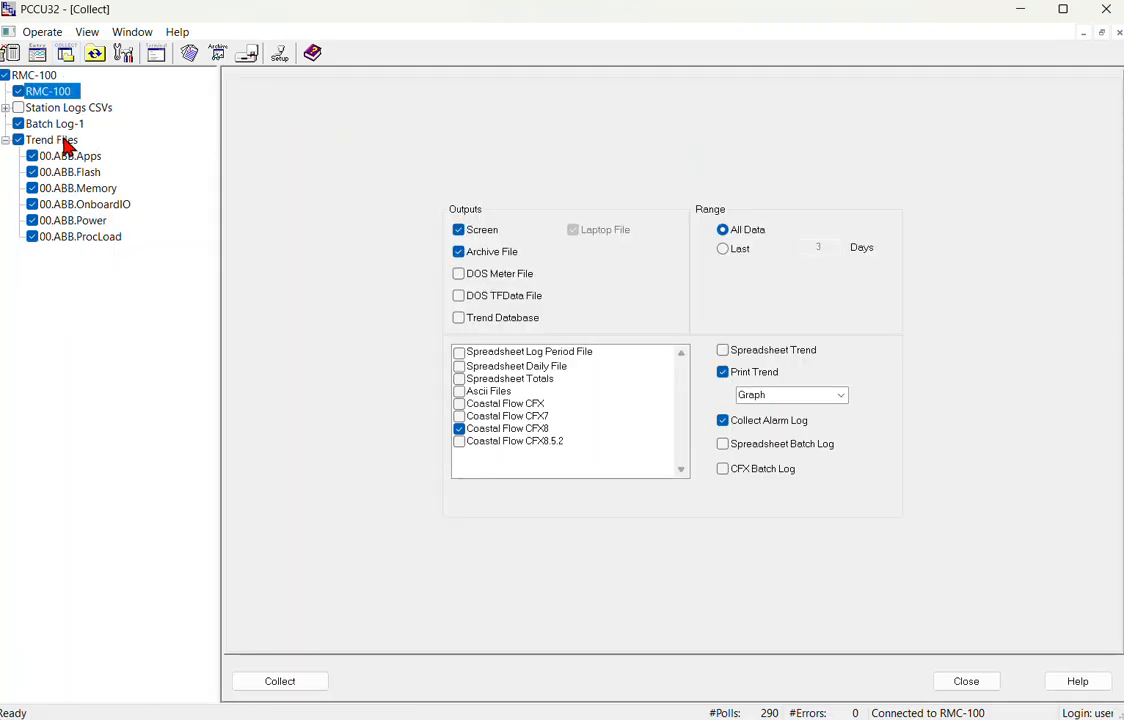
click(17, 141)
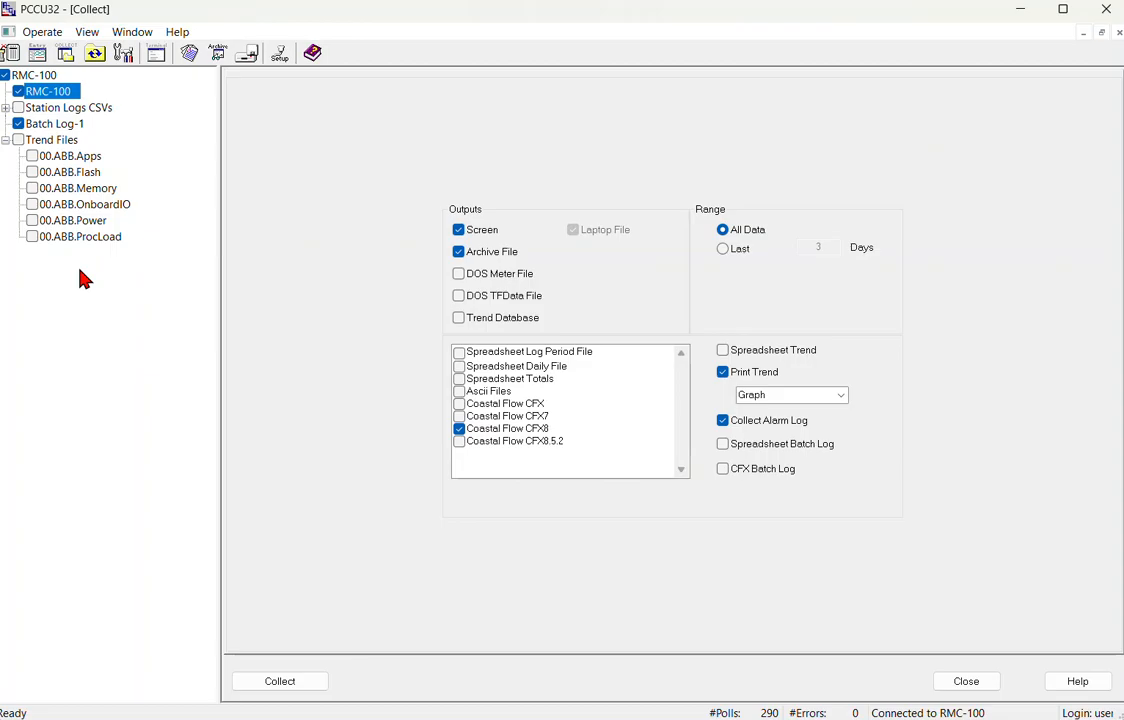
click(963, 681)
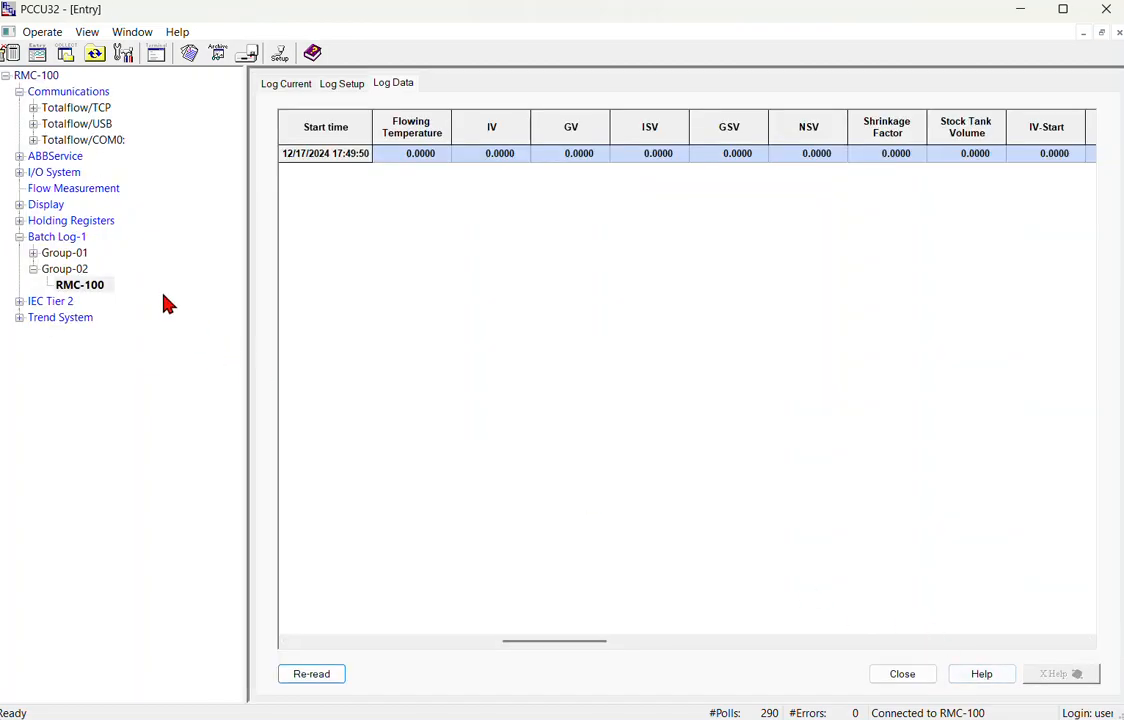
Scroll the batch record, check current values, then view the Log Setup listing 49 record values.
drag(541, 648, 570, 617)
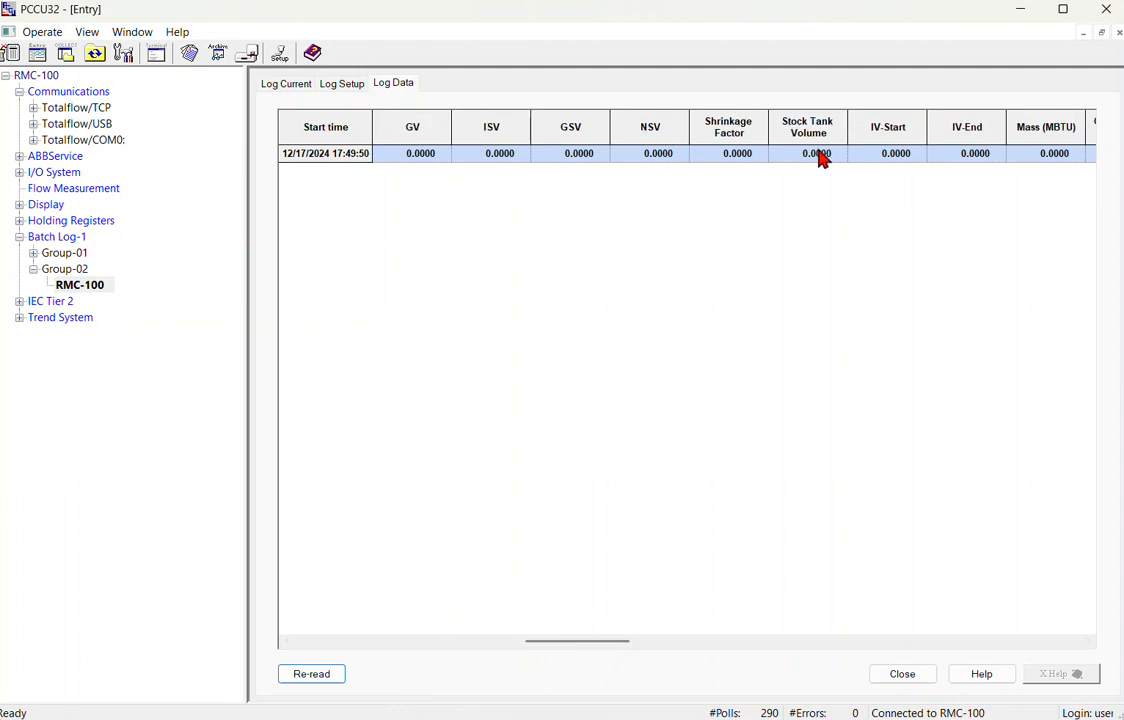
drag(585, 645, 878, 650)
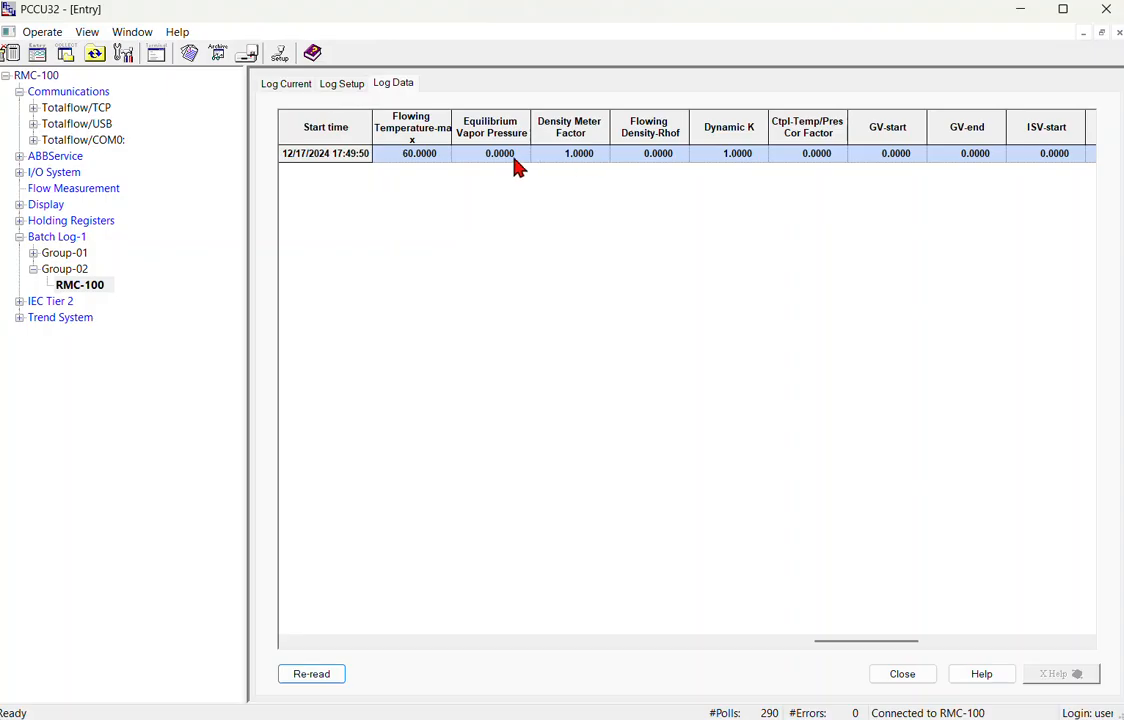
click(284, 88)
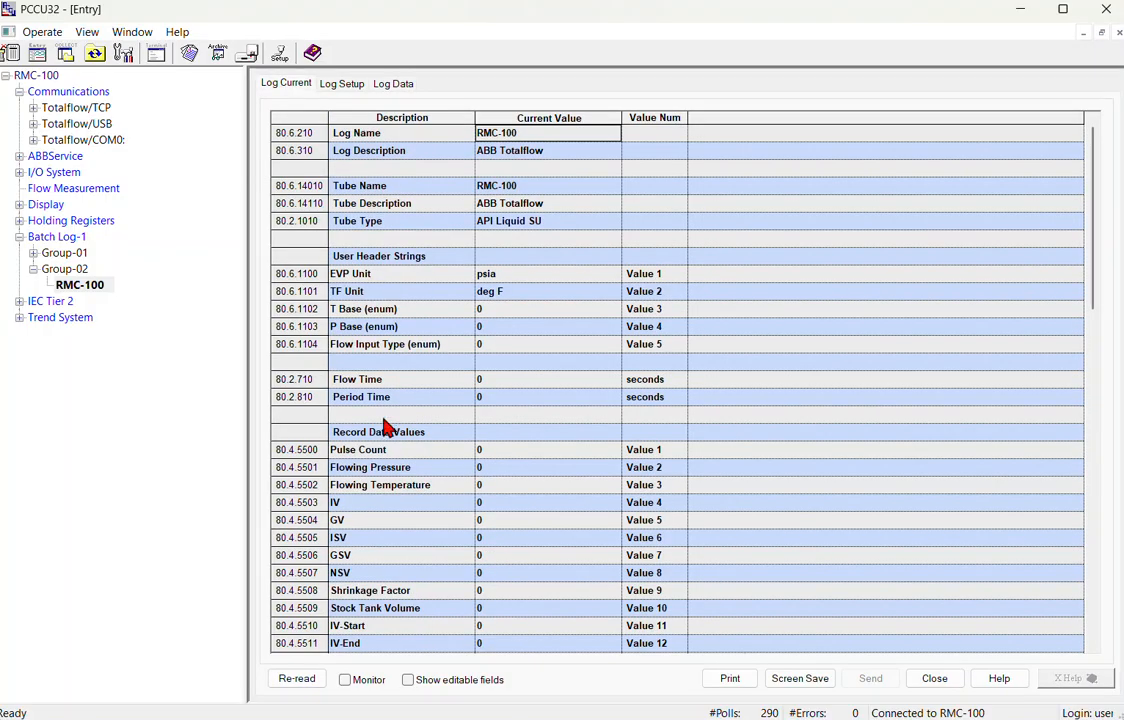
scroll(385, 436, down, 1)
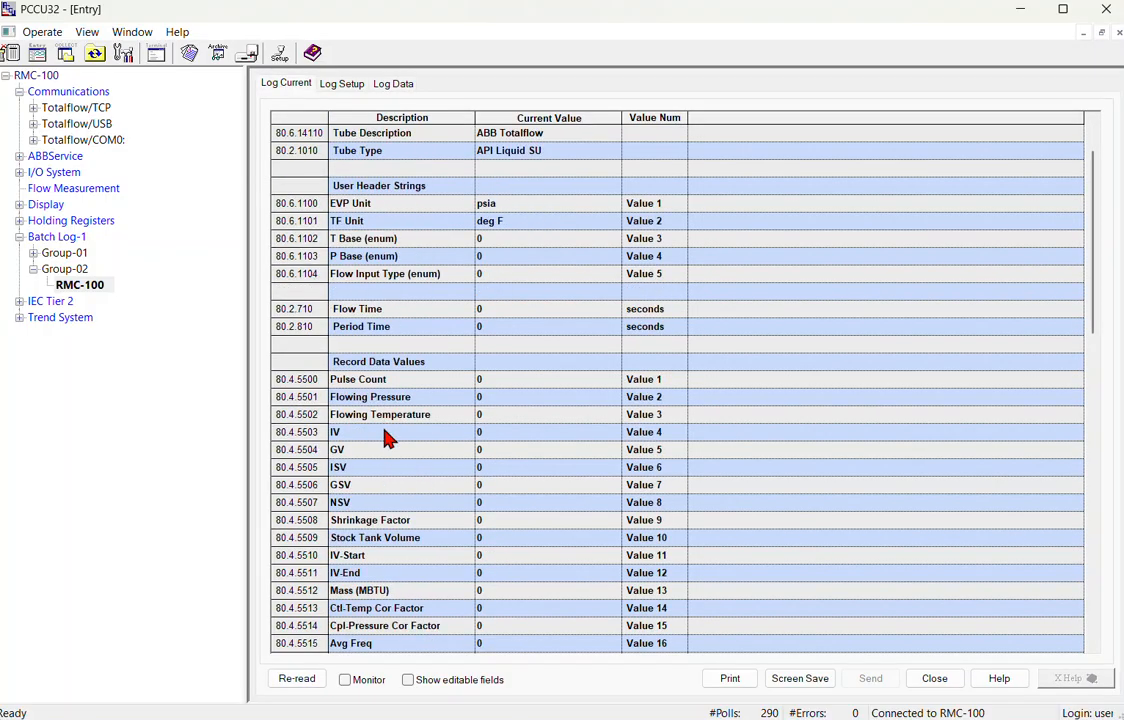
click(404, 86)
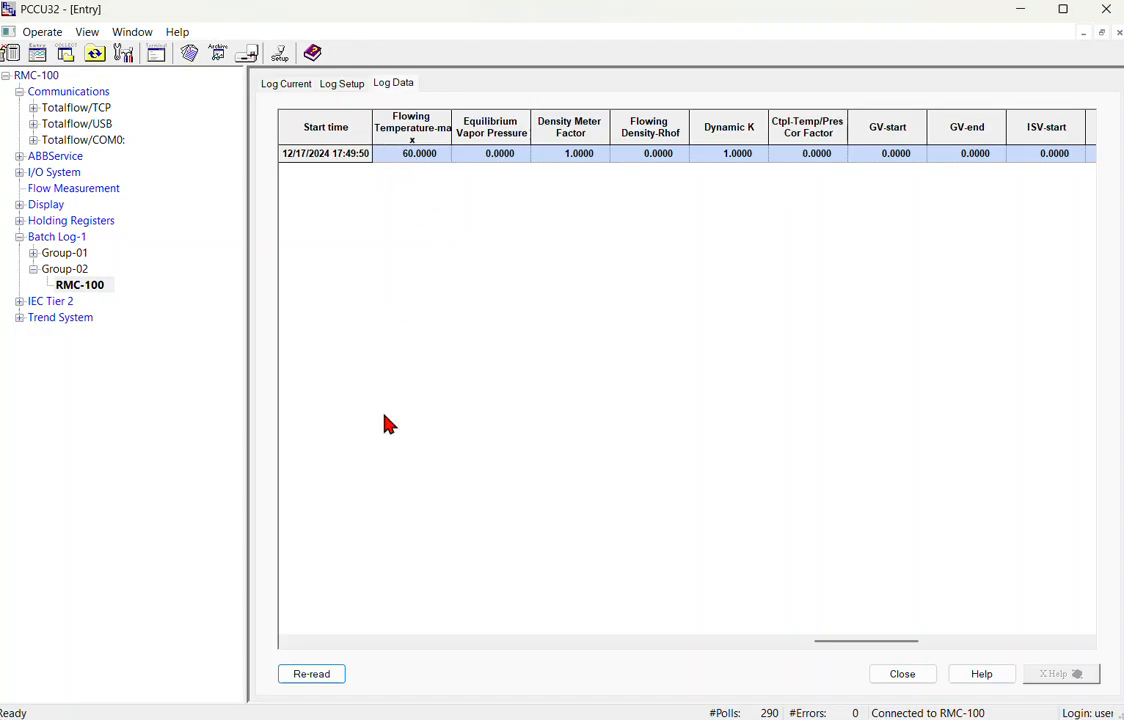
click(344, 88)
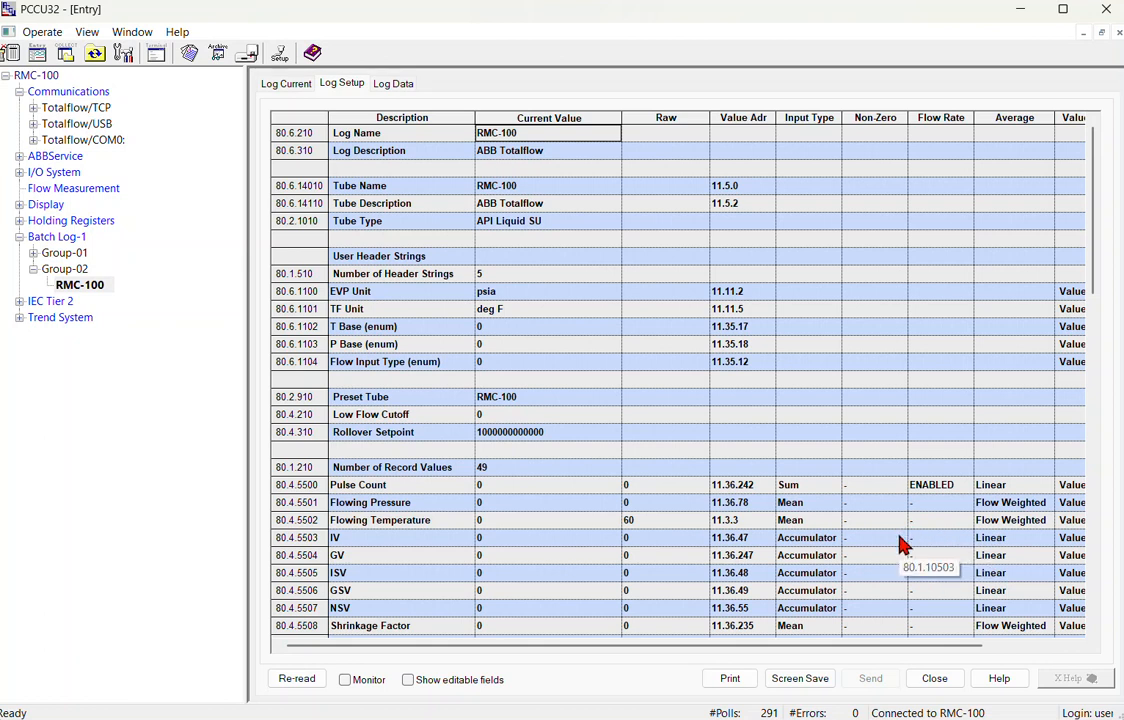
scroll(901, 543, down, 3)
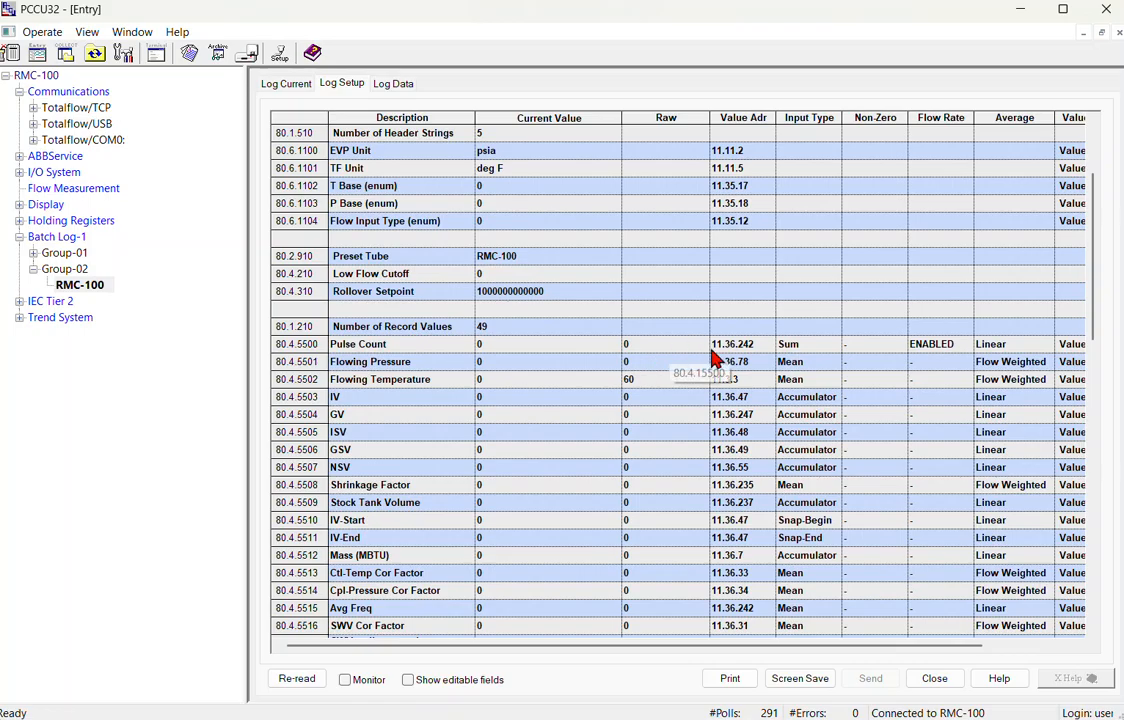
scroll(731, 381, down, 2)
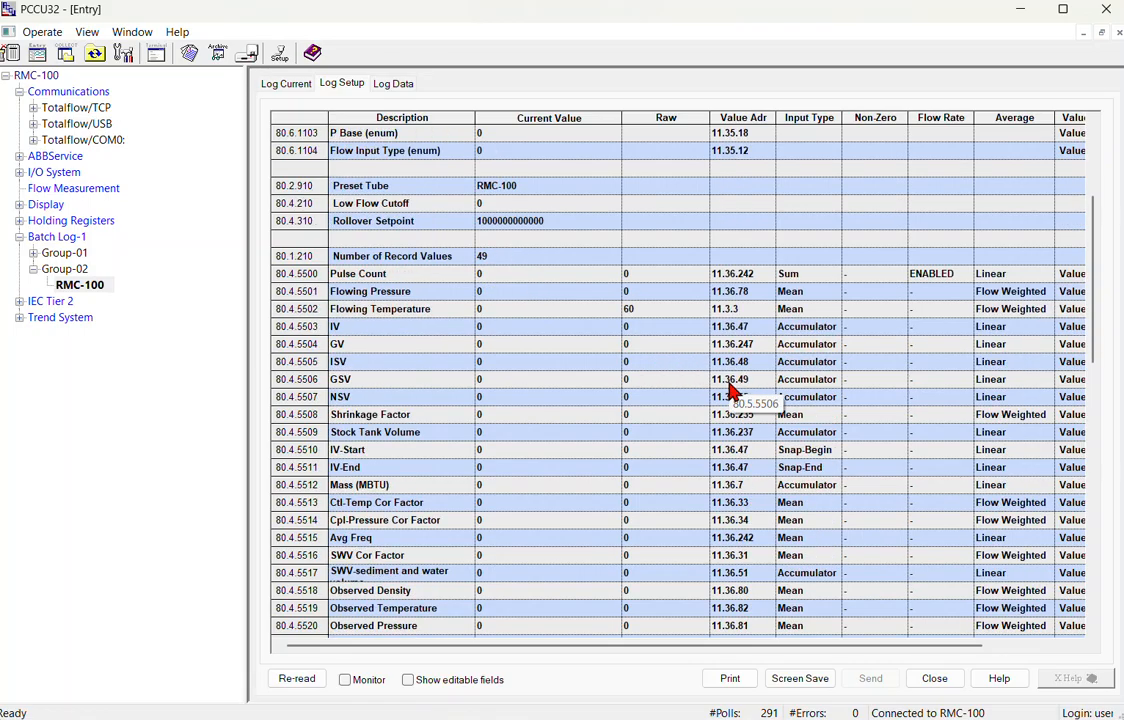
scroll(731, 385, down, 2)
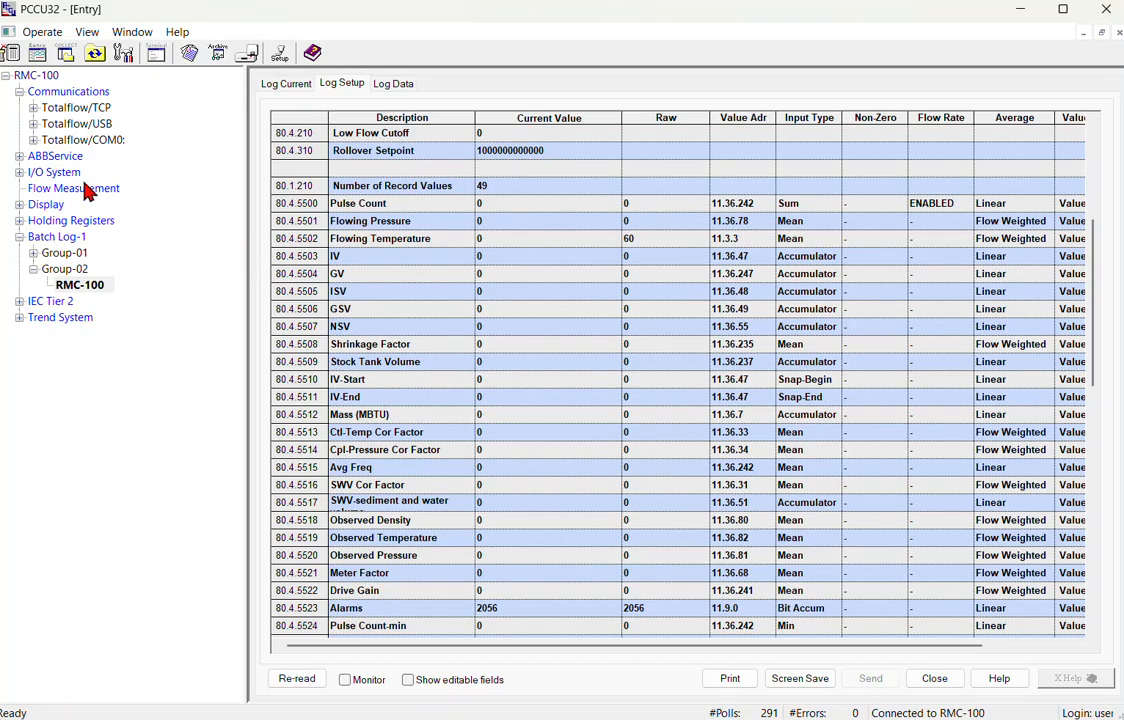
Expand Flow Measurement, check the RMC-100 log's current values, and return to Group-02's setup.
double_click(66, 190)
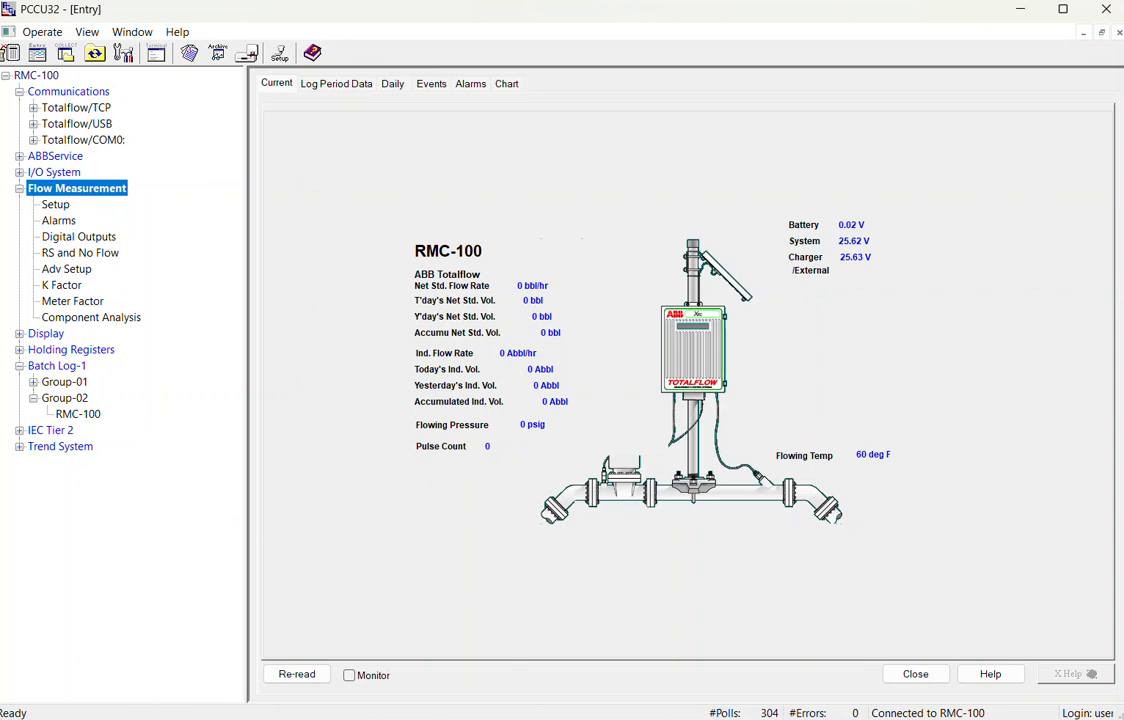
click(84, 416)
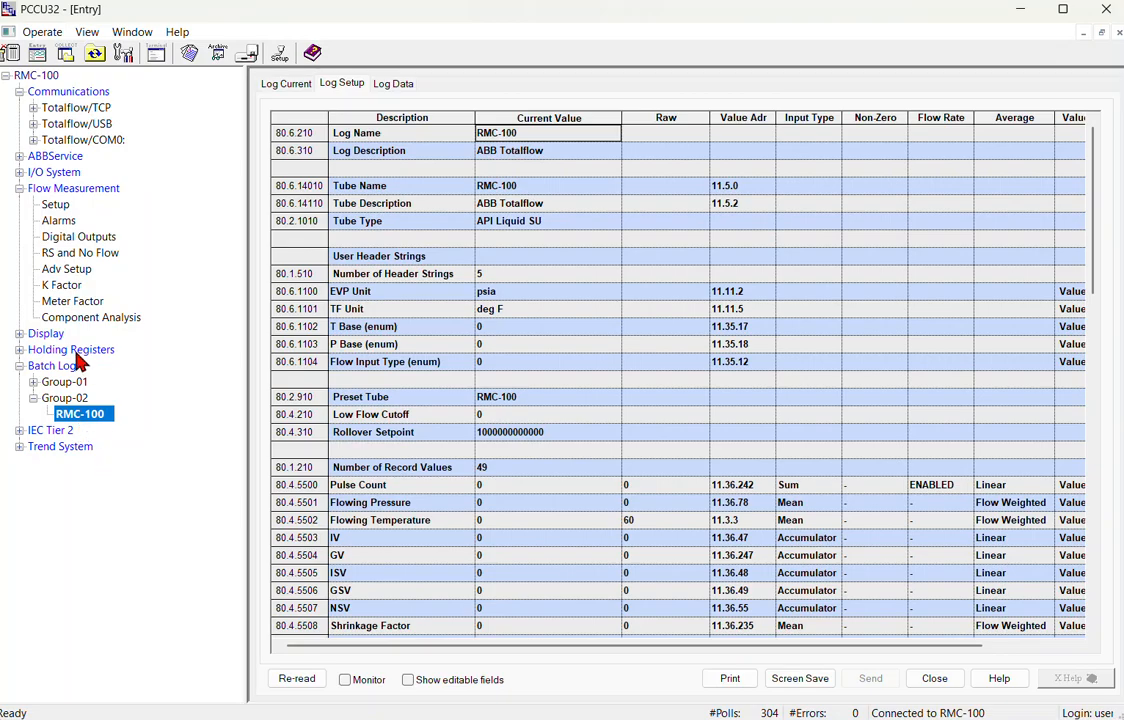
click(253, 76)
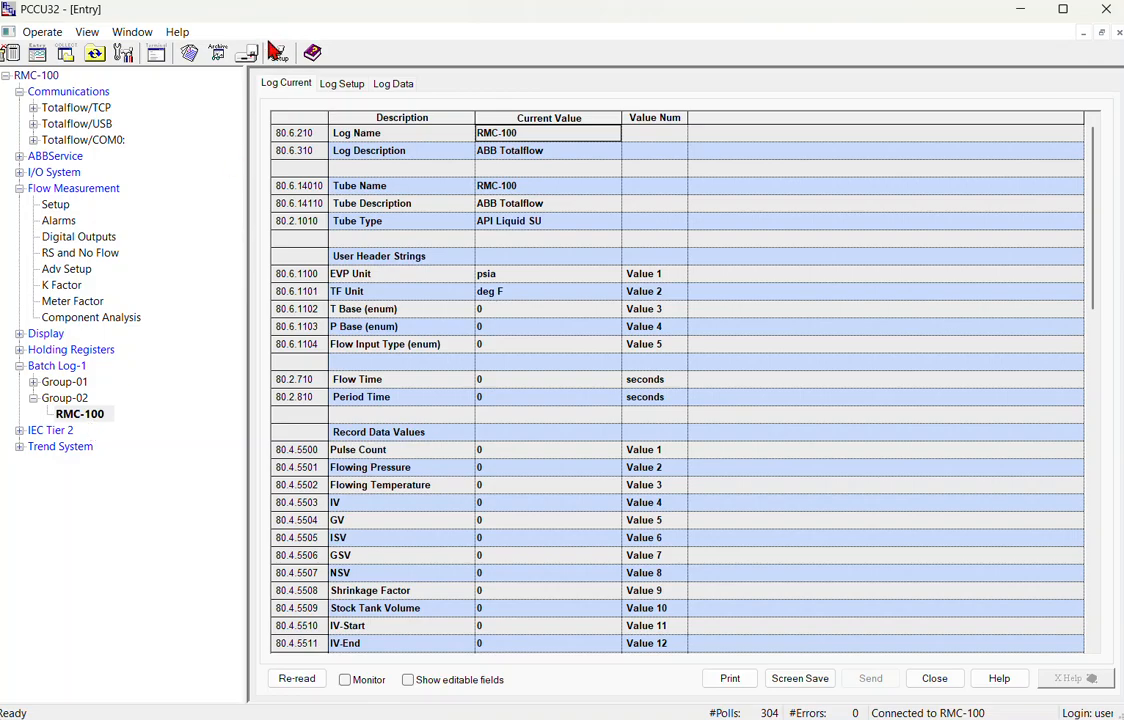
click(76, 398)
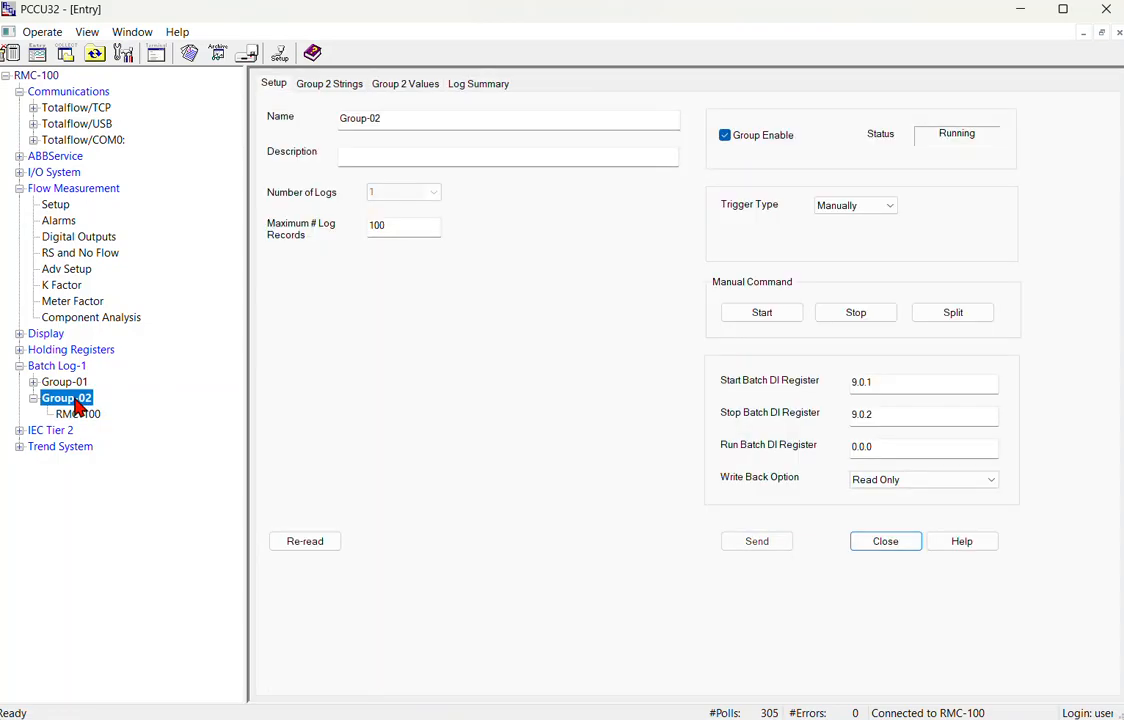
Set the Start Batch holding register 9.0.1 to 1 to begin a batch.
click(66, 350)
click(530, 151)
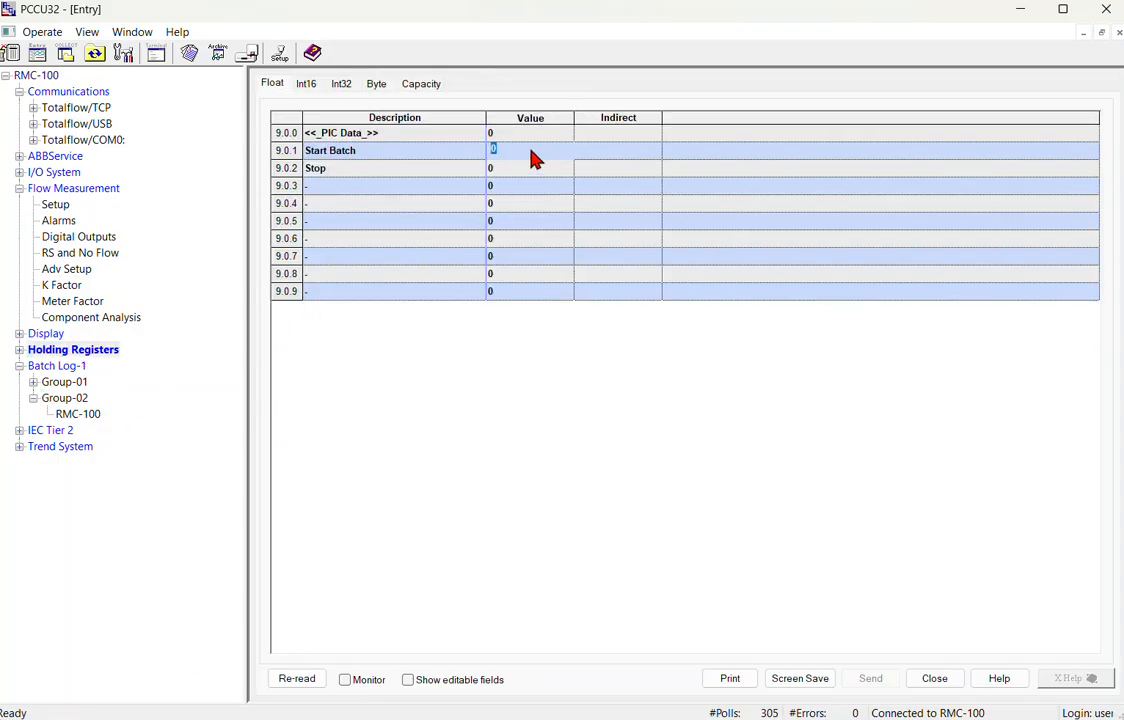
text(1)
key(alt+s)
Re-read the Group-02 setup and review its header strings, recorded values and log summary.
click(88, 416)
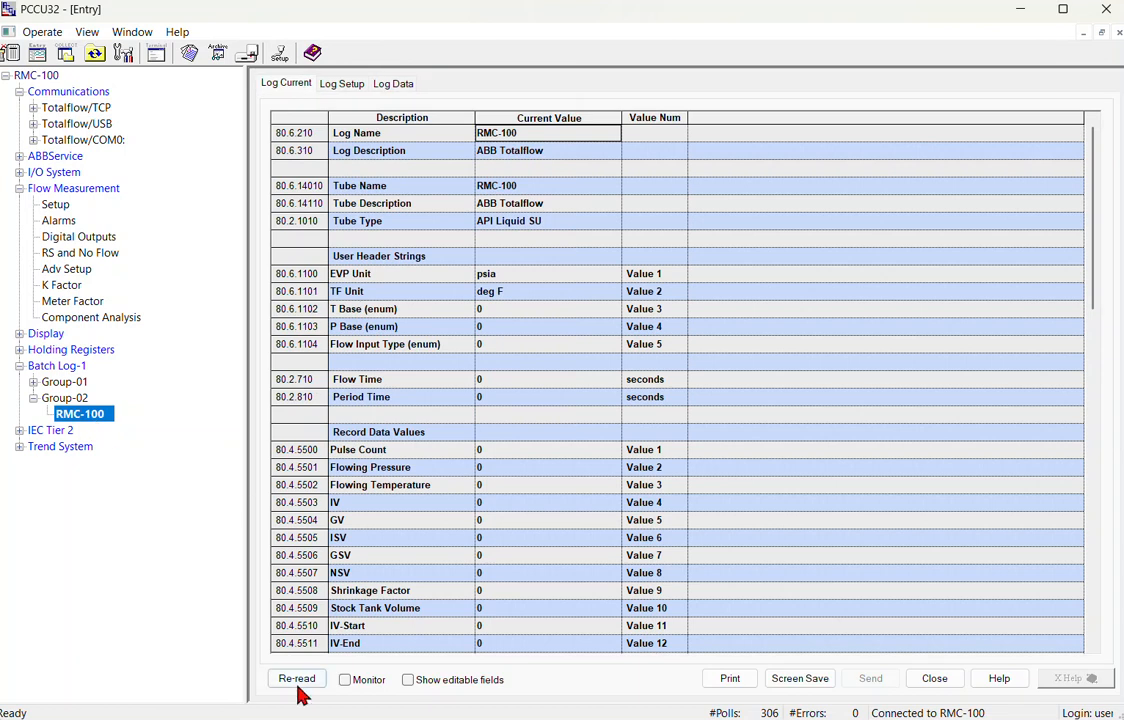
click(80, 397)
click(307, 543)
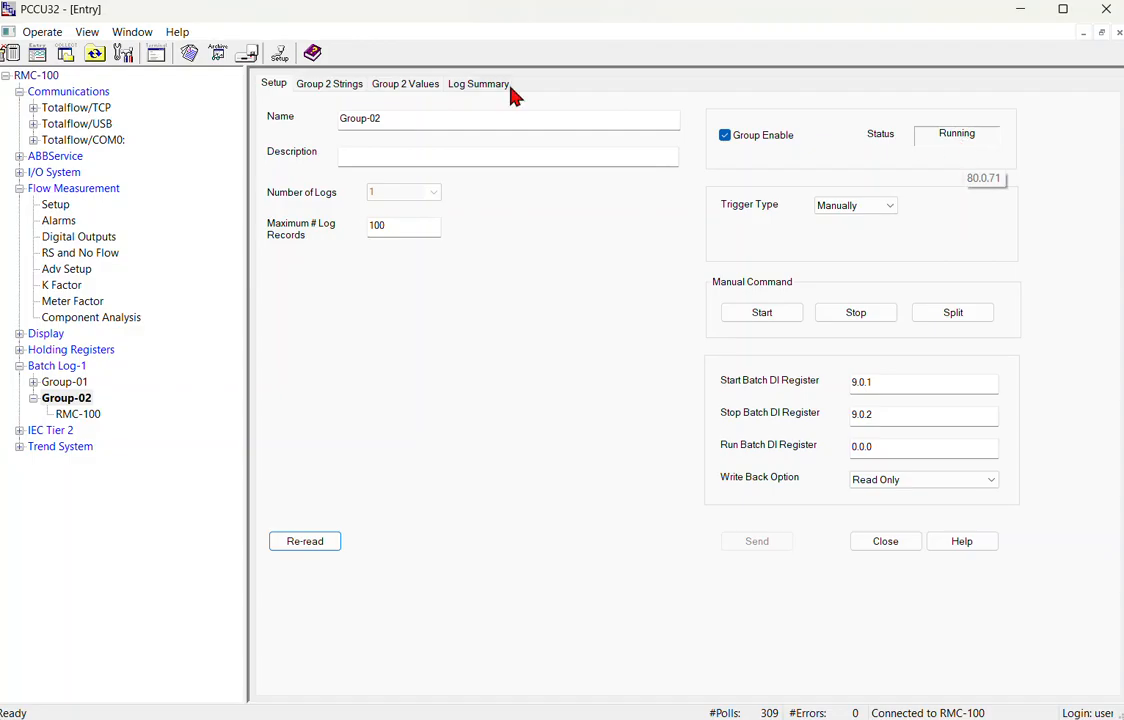
click(334, 87)
click(415, 88)
click(476, 87)
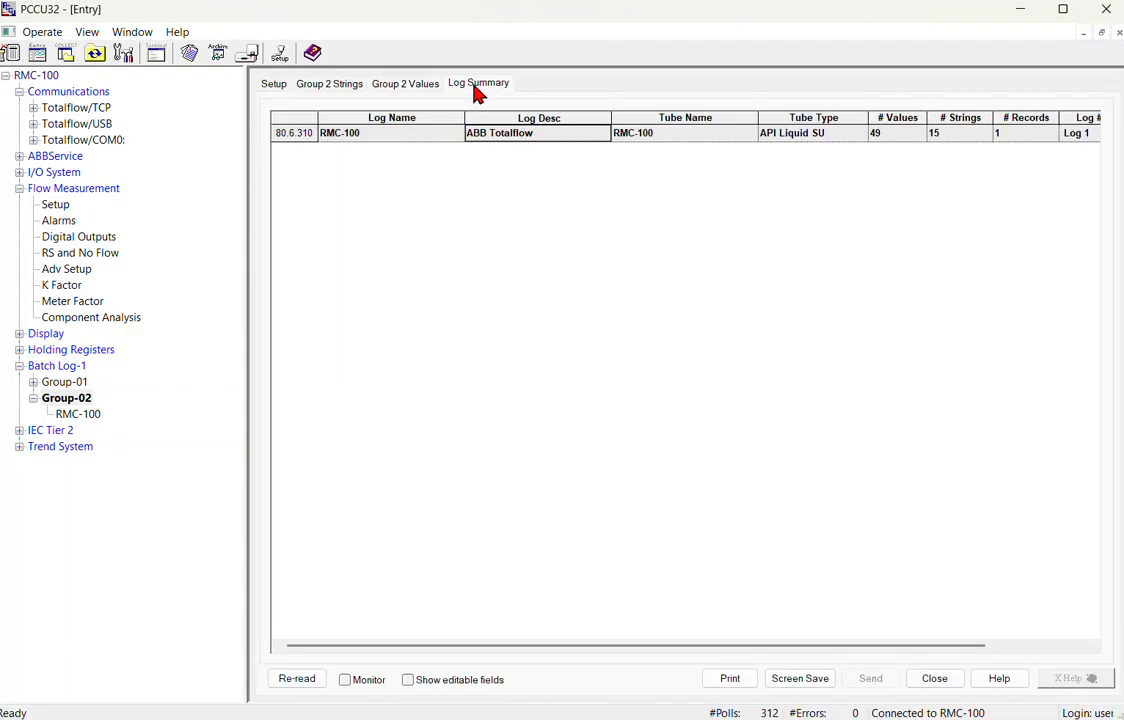
Refresh the RMC-100 log's current values, with Flow Time now at 171 seconds.
click(70, 415)
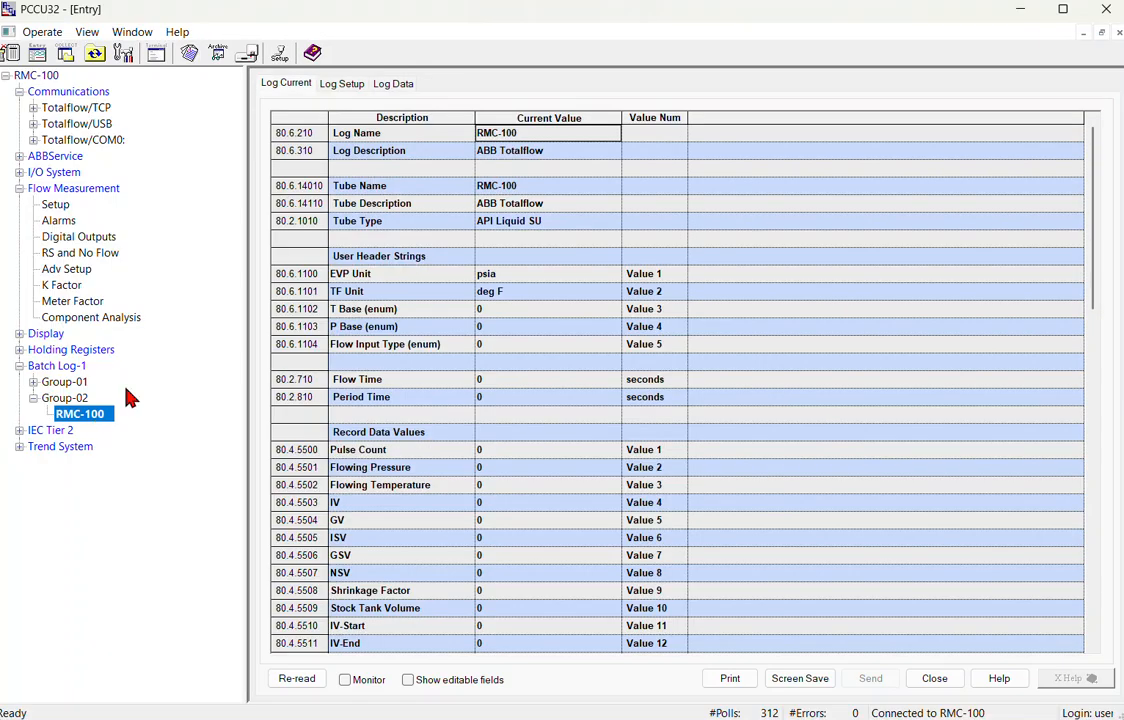
click(299, 682)
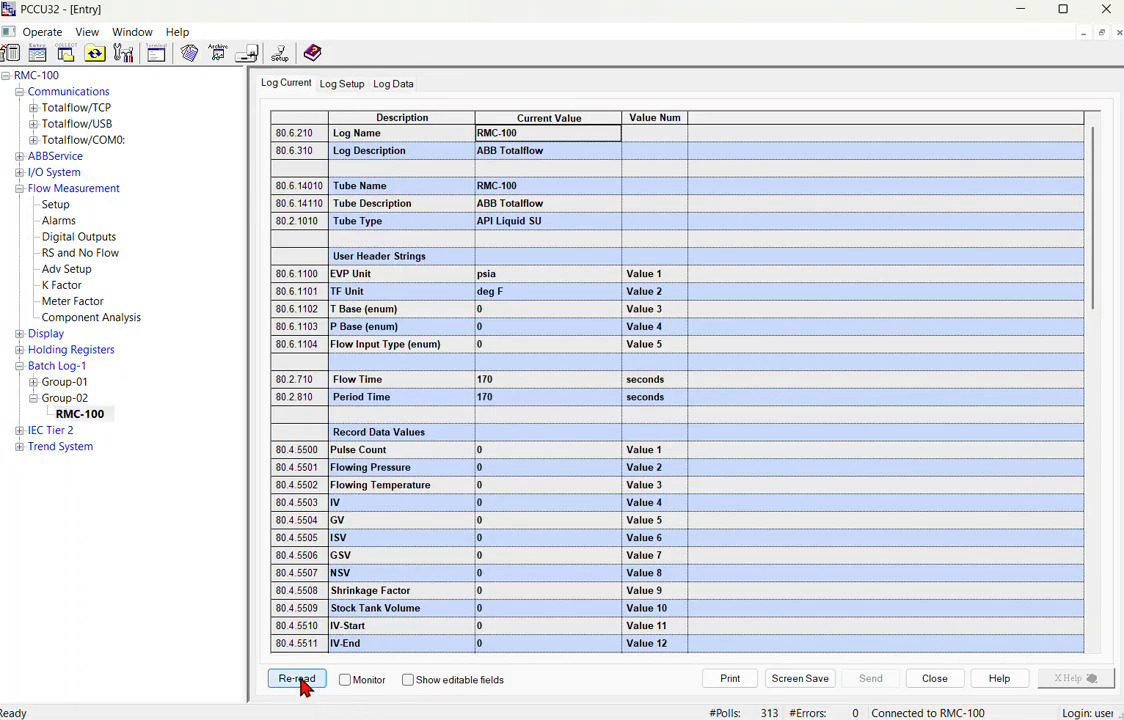
click(300, 681)
scroll(425, 490, down, 7)
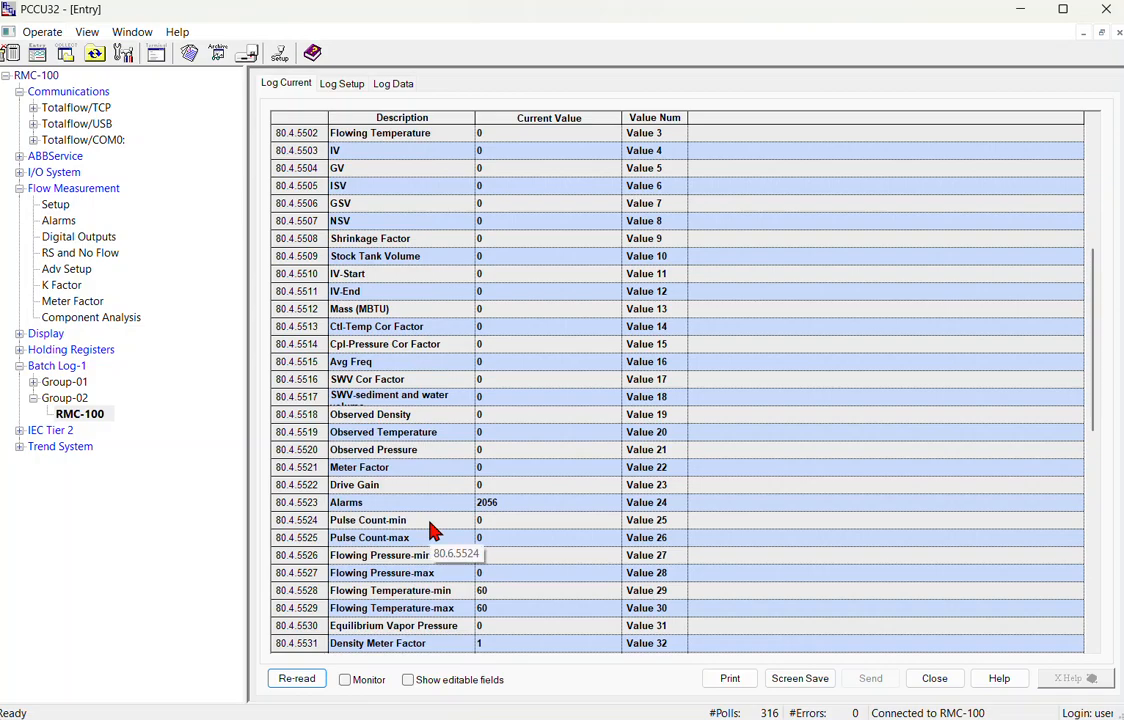
scroll(432, 530, down, 2)
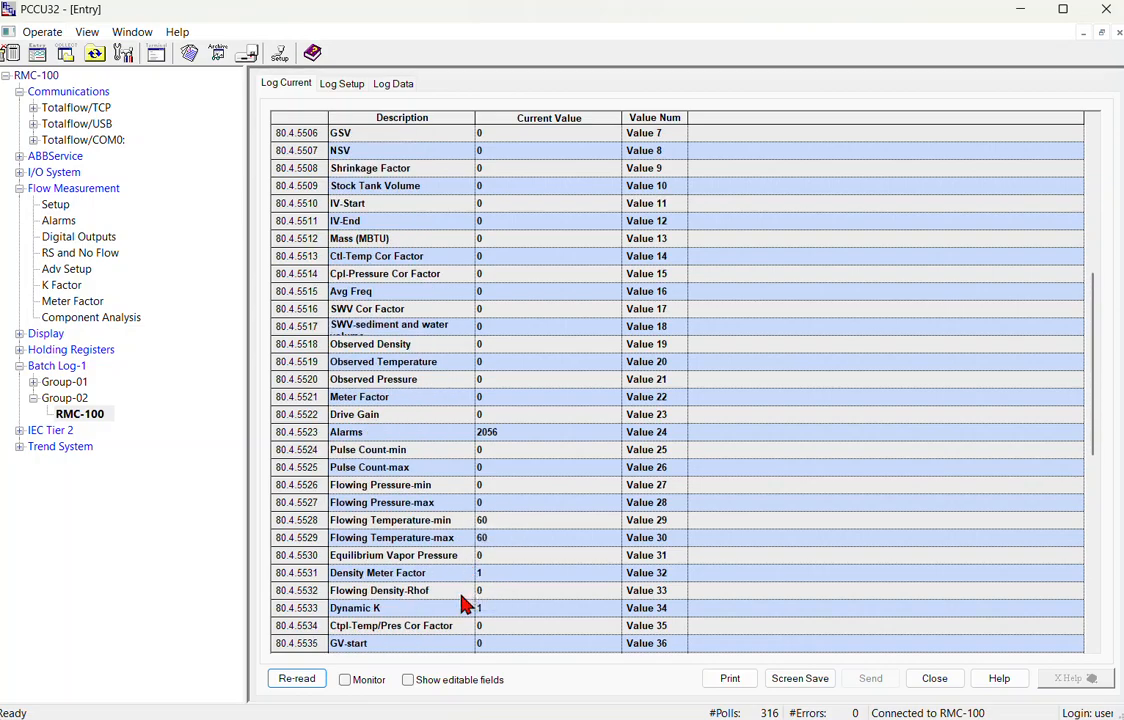
scroll(463, 602, down, 4)
scroll(398, 200, up, 7)
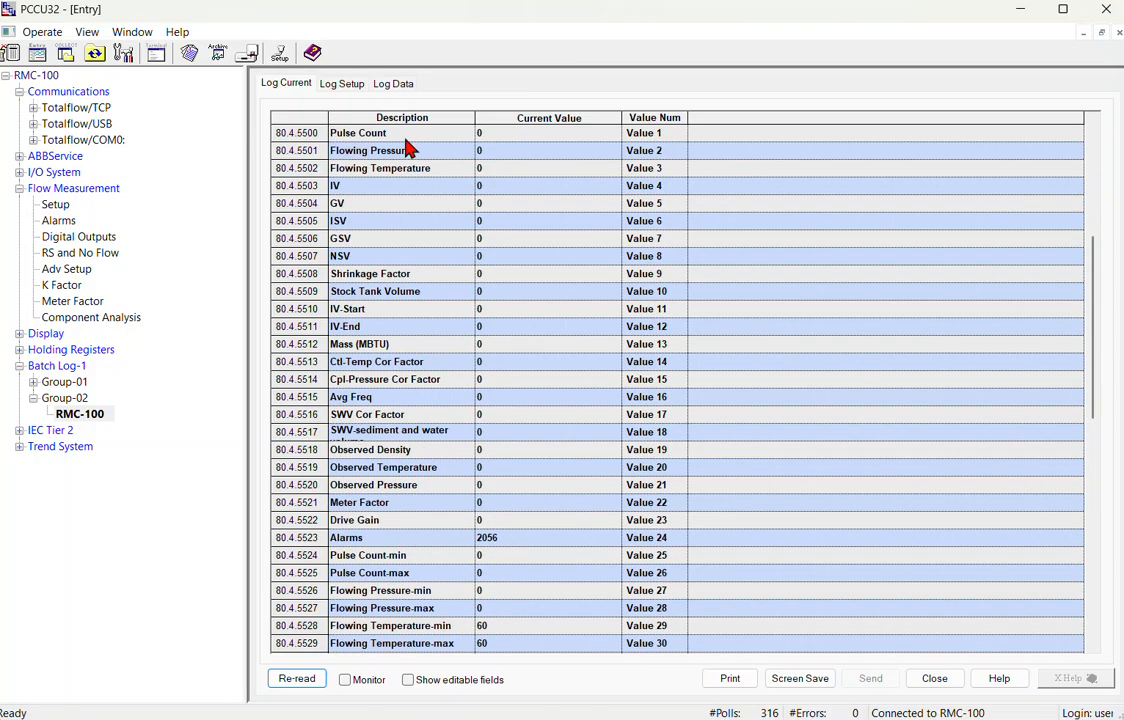
click(74, 350)
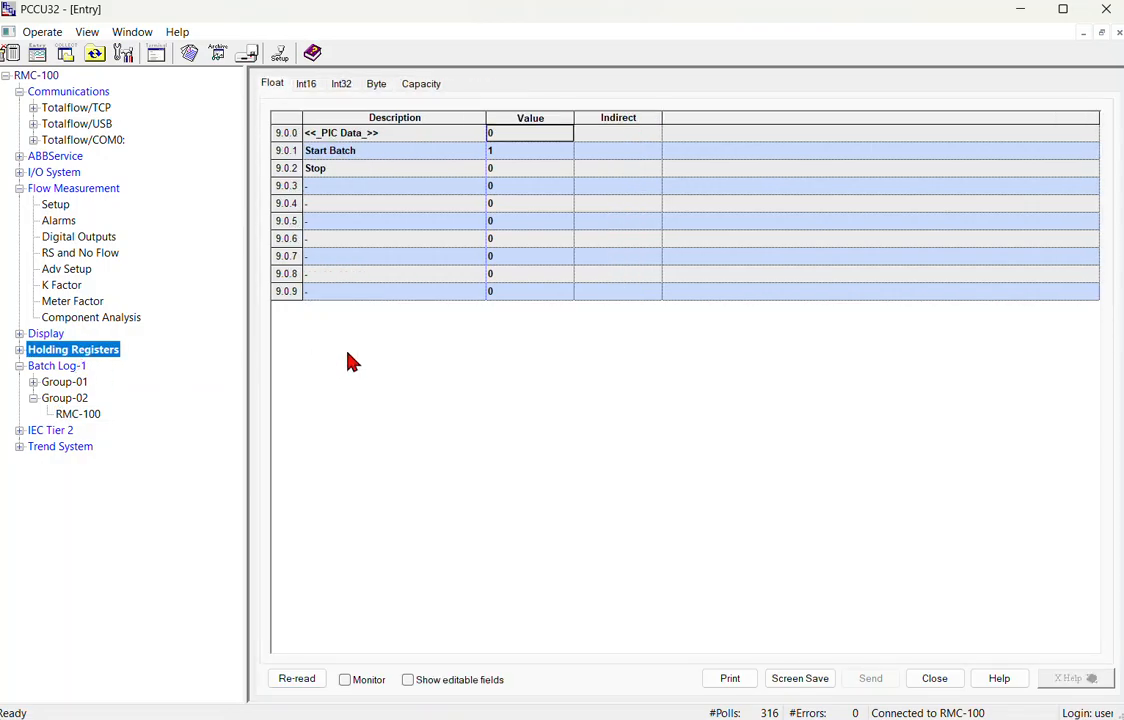
Set Start Batch 9.0.1 to 0 and Stop 9.0.2 to 1, and send to end the batch.
double_click(521, 152)
text(0)
click(525, 172)
double_click(525, 172)
text(1)
key(Return)
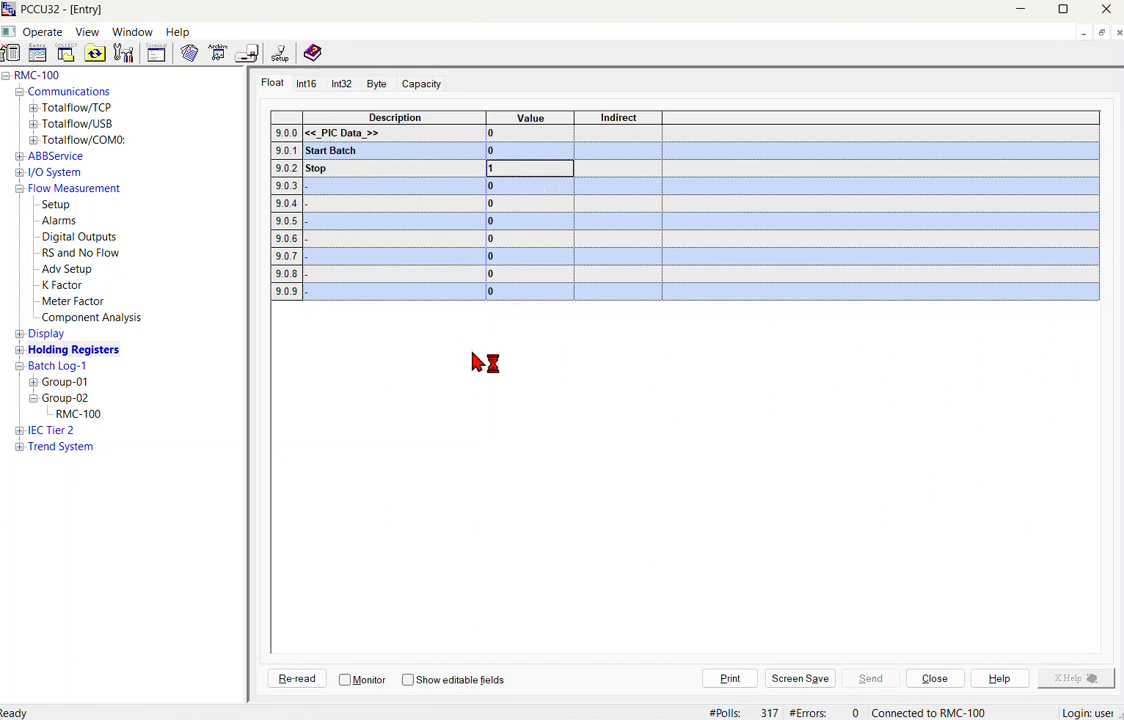
click(559, 170)
Re-read the RMC-100 log's Log Data, Log Setup and Log Current, showing one record 17:49:50–17:52:56.
click(86, 416)
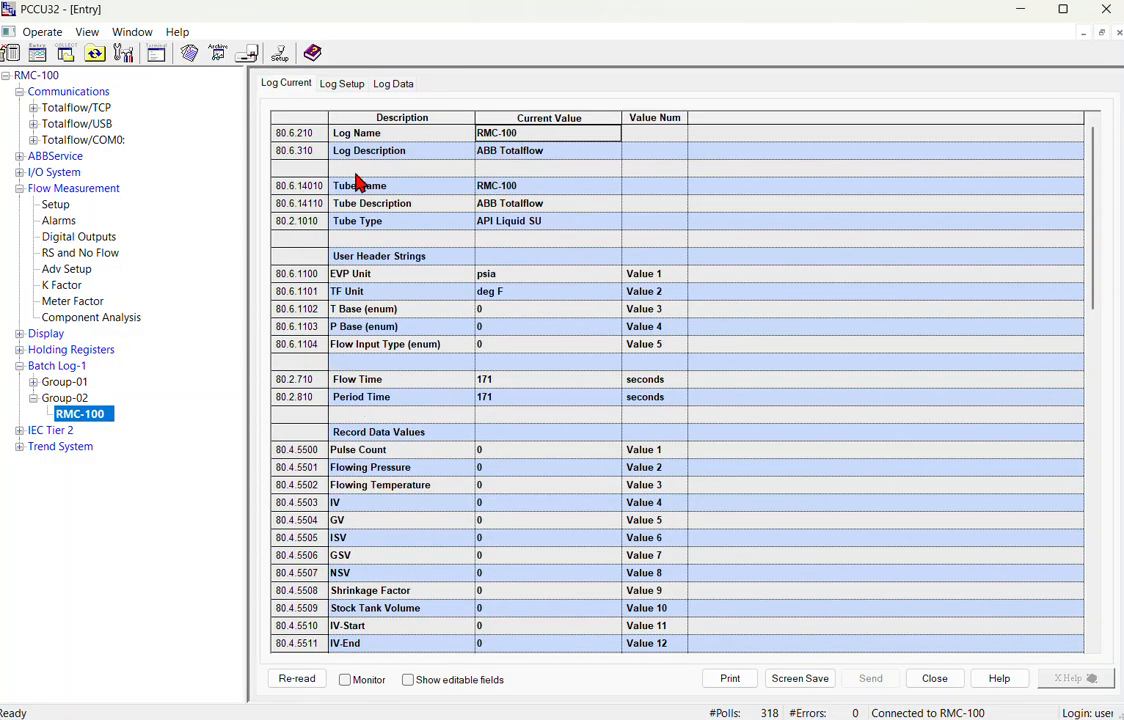
click(393, 86)
click(314, 675)
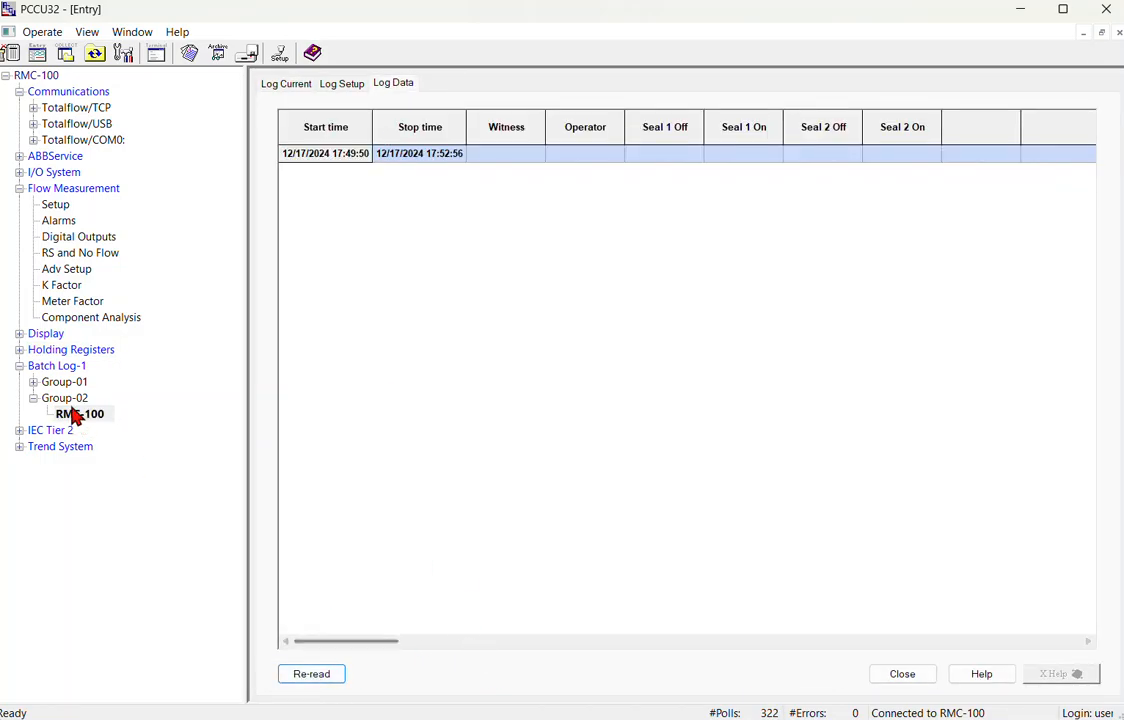
click(343, 84)
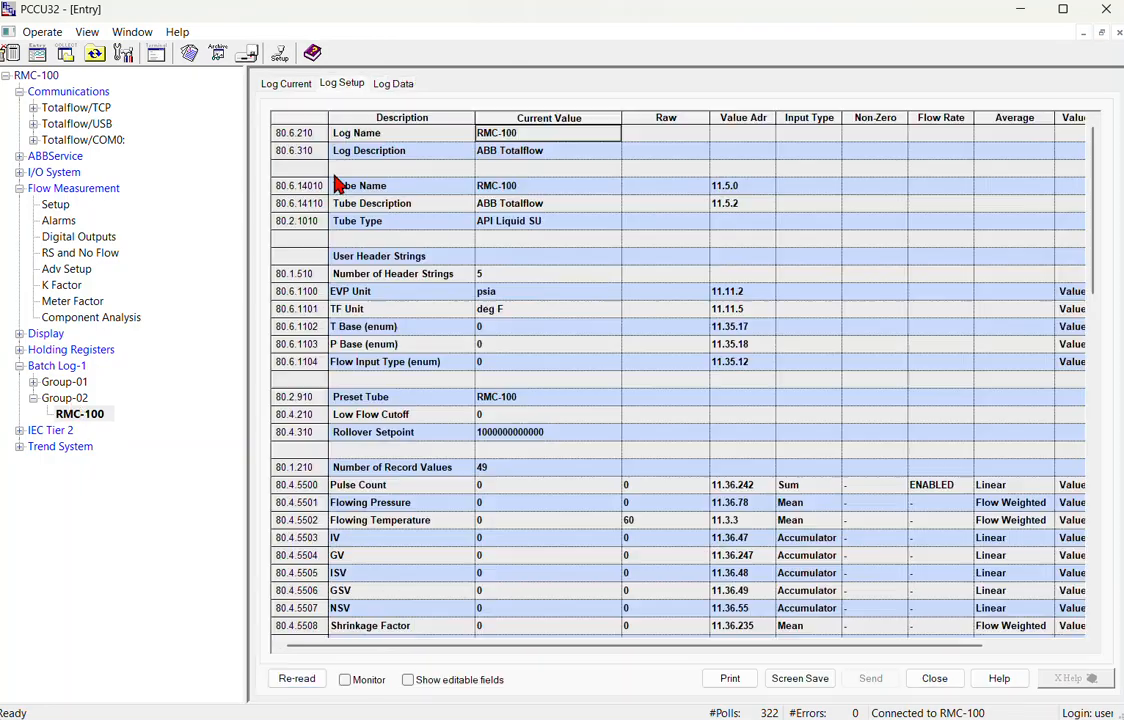
click(297, 678)
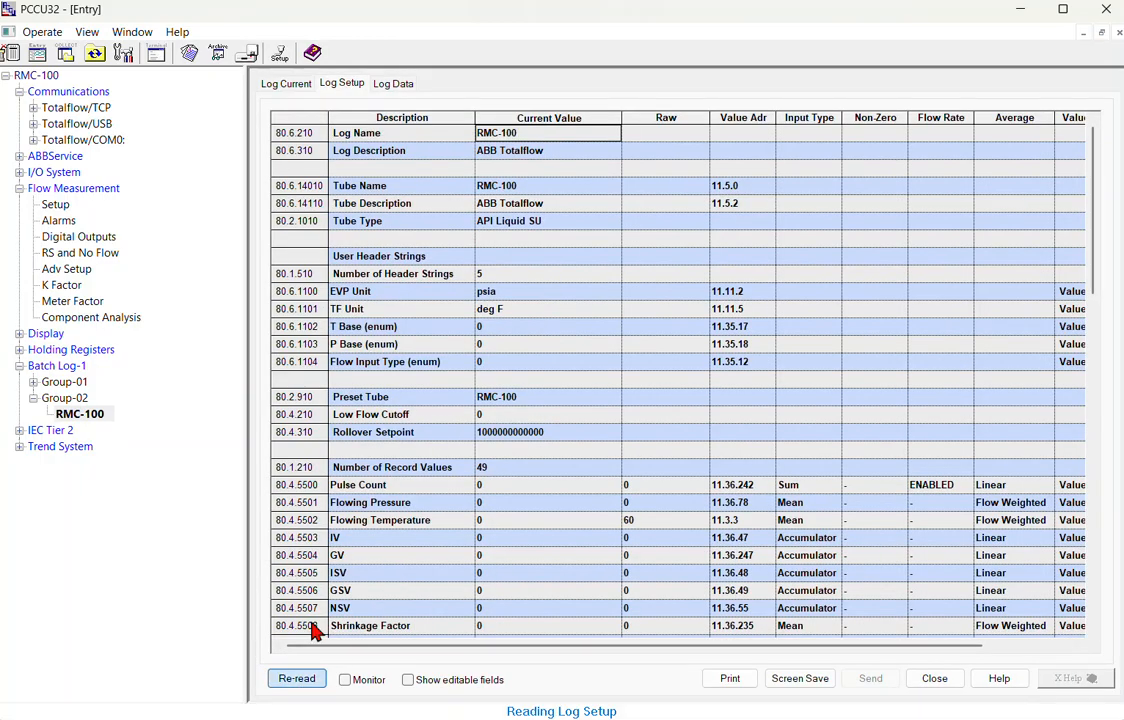
click(286, 84)
click(297, 679)
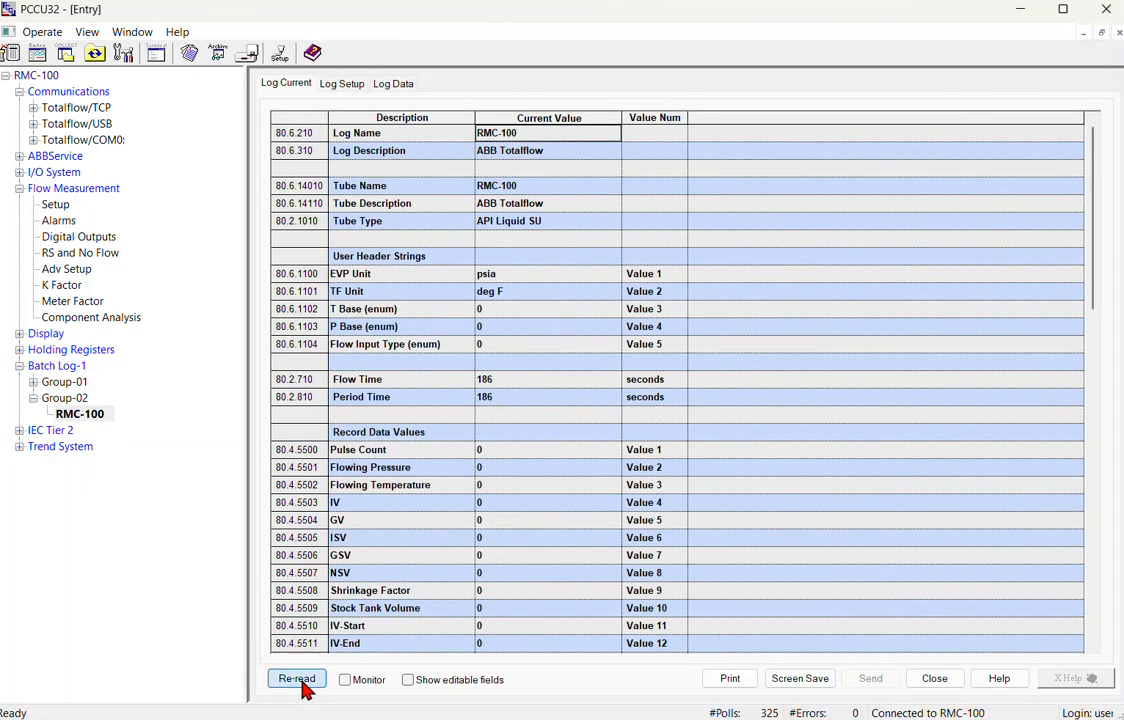
click(68, 398)
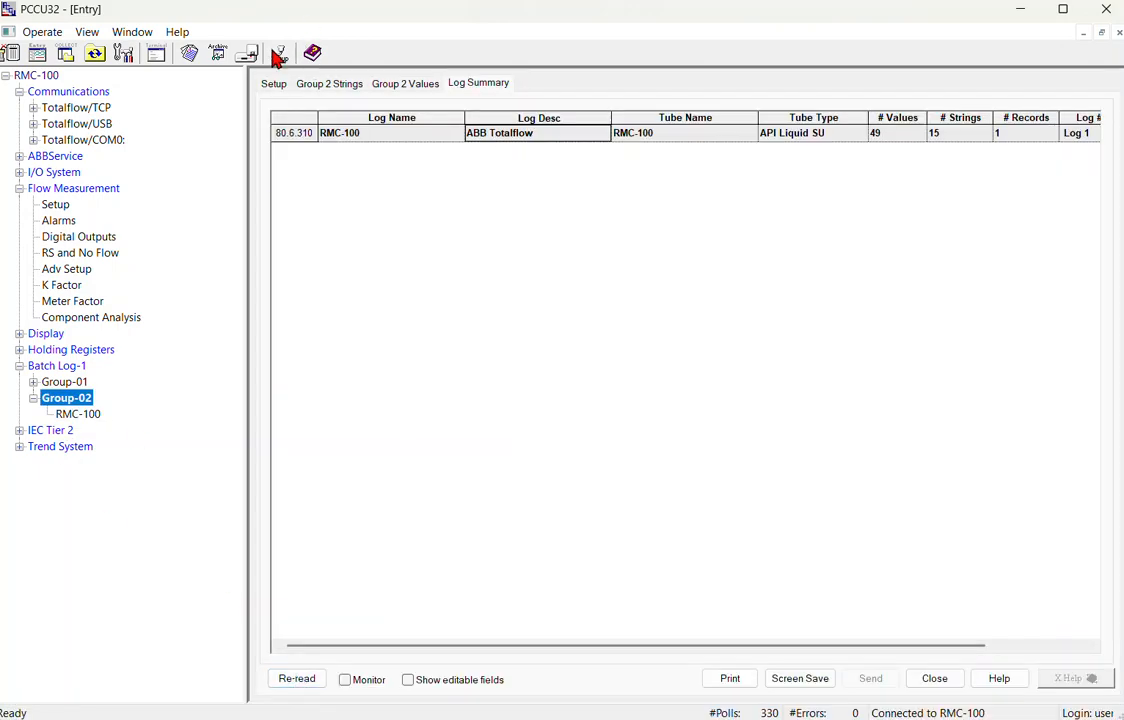
Reload the Group-02 setup, then set Start Batch 9.0.1 to 1 and send it.
click(270, 84)
click(287, 548)
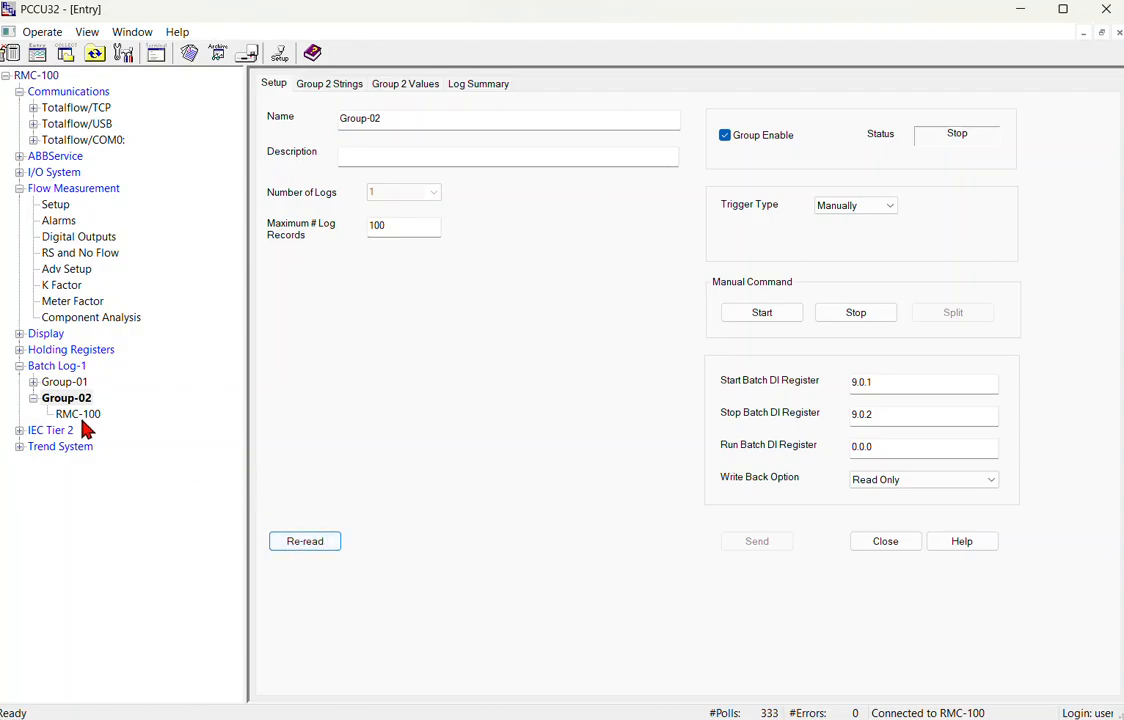
click(73, 350)
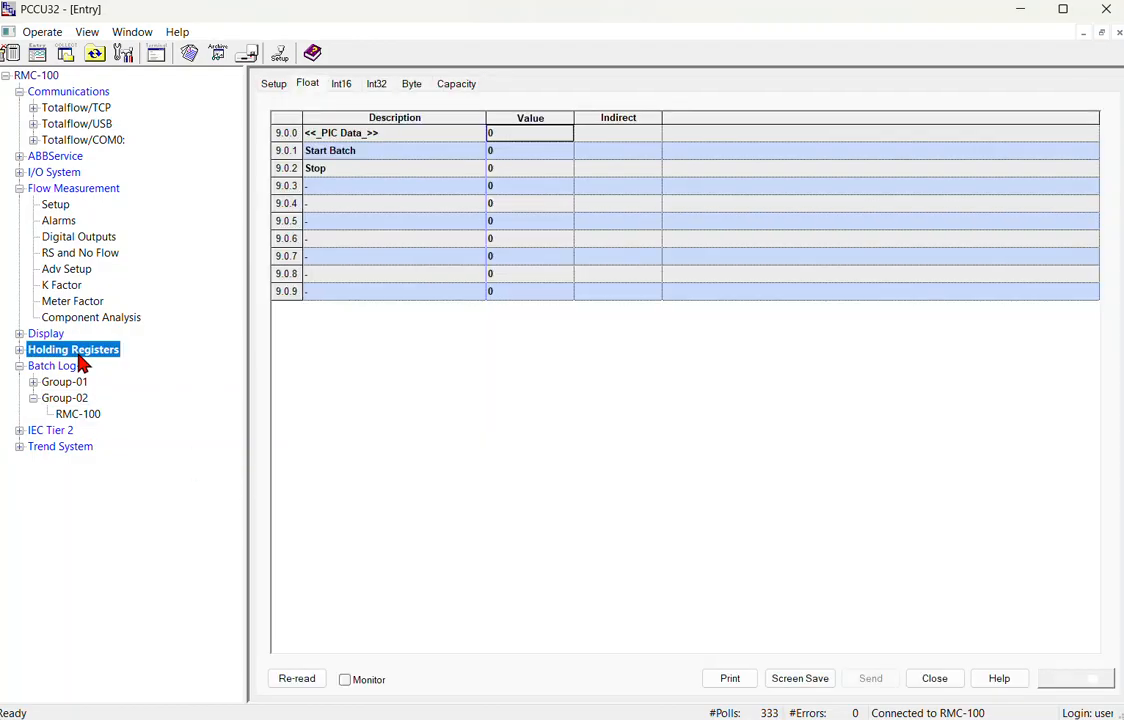
click(501, 148)
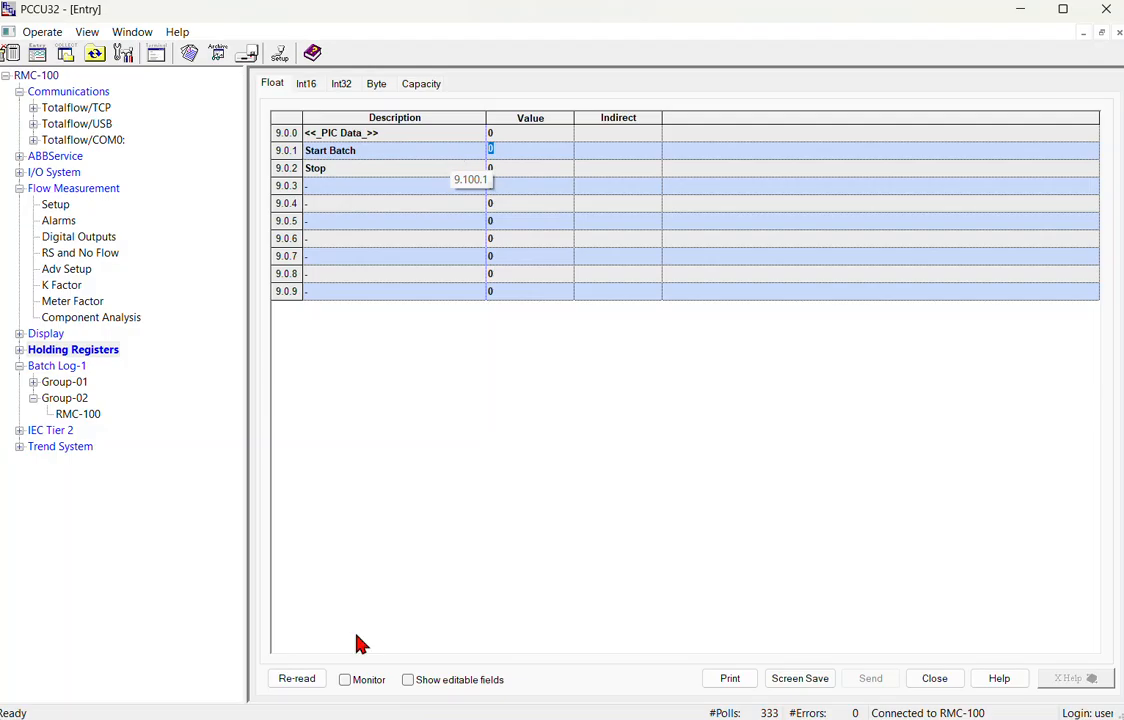
text(1)
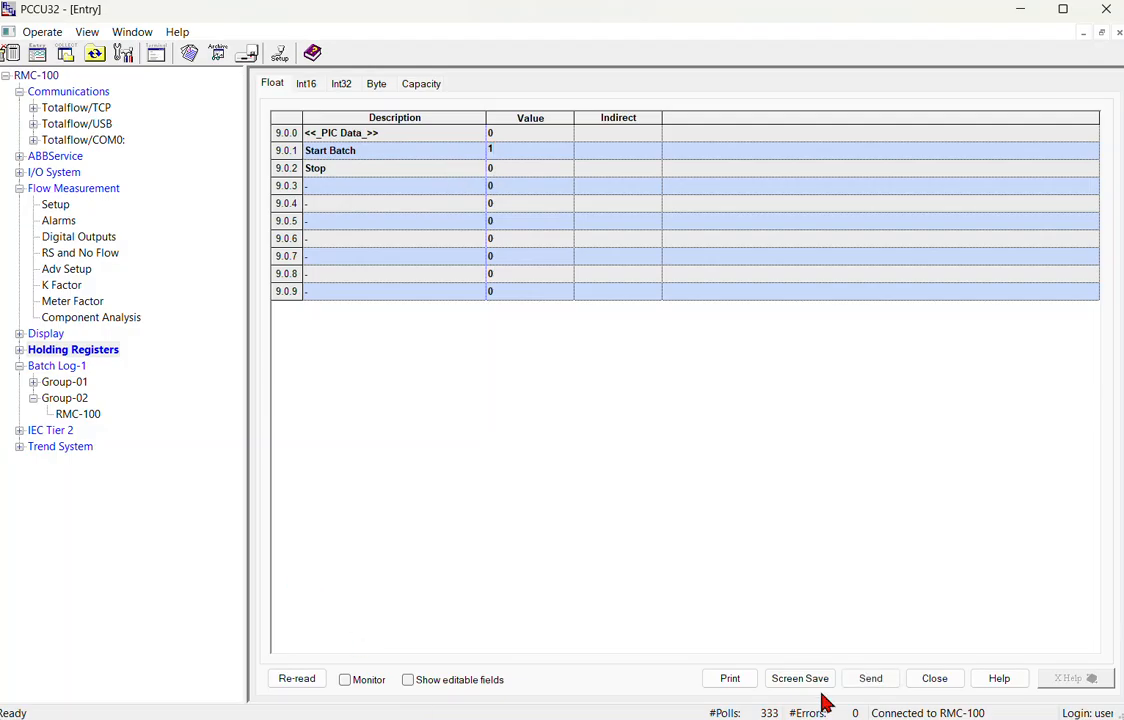
click(866, 679)
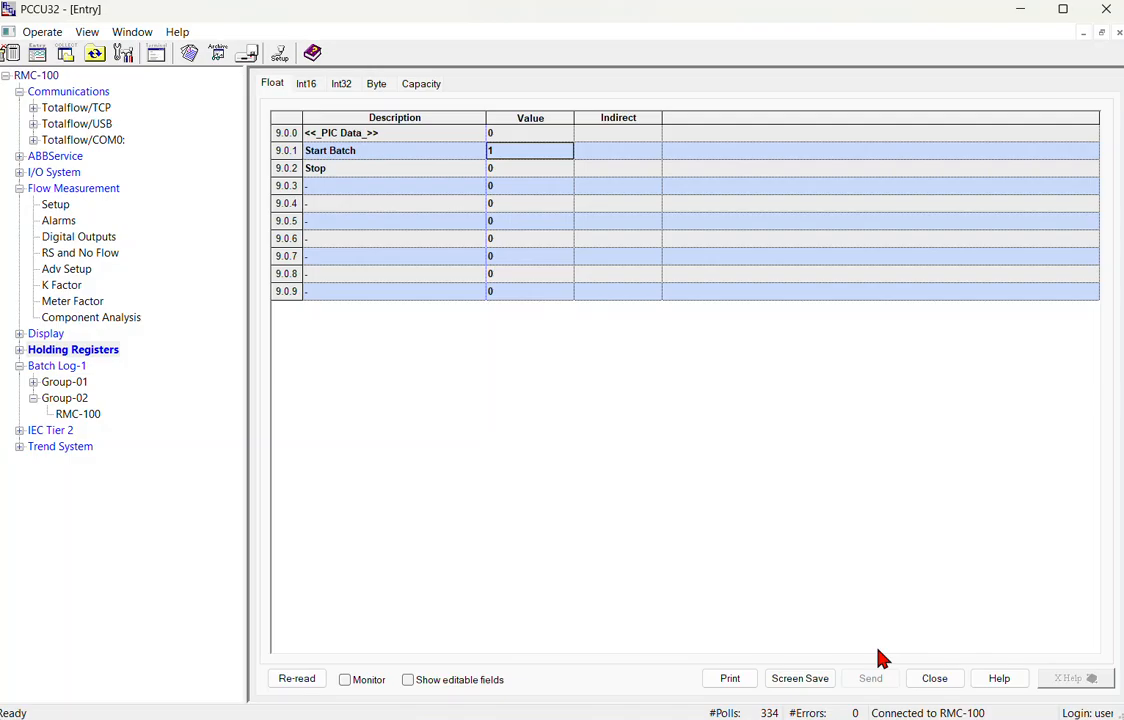
Re-read the RMC-100 log and view its Log Data, showing a second batch starting 17:53:43.
click(84, 415)
click(294, 681)
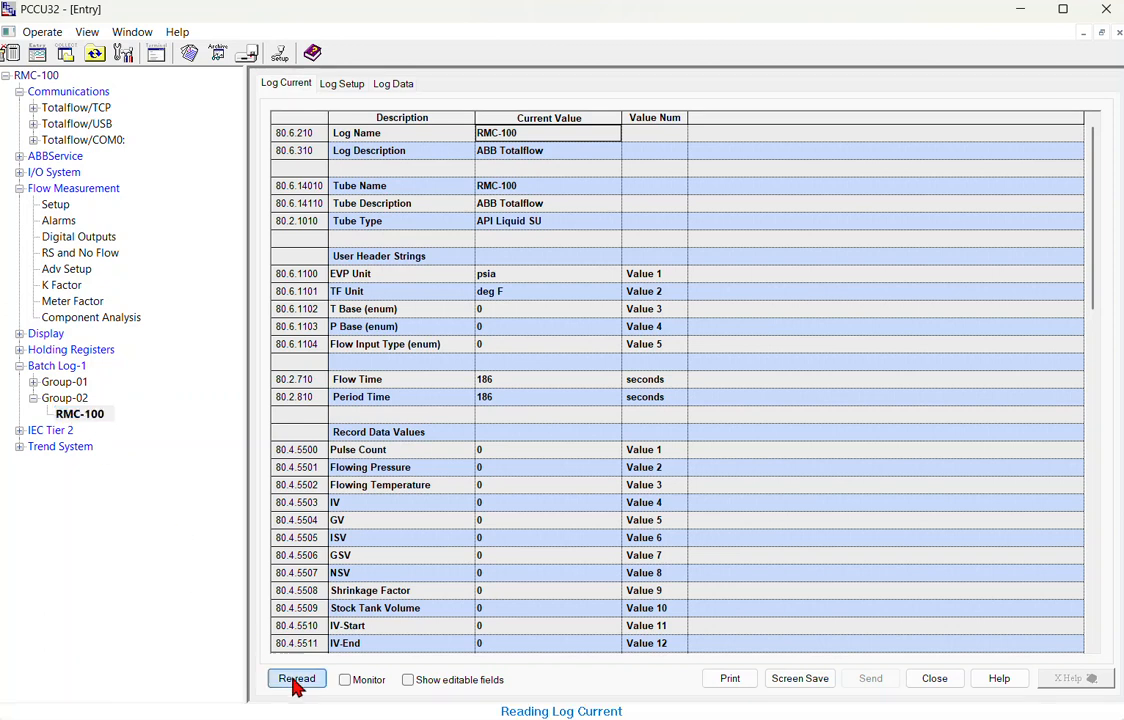
click(343, 84)
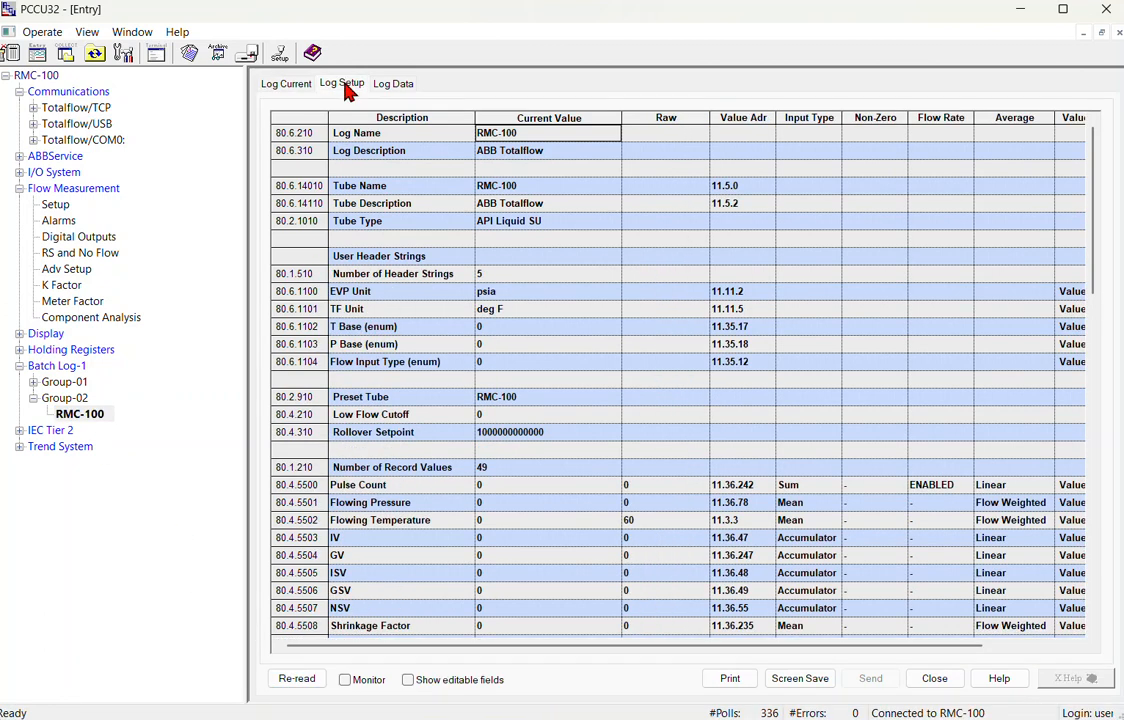
click(400, 87)
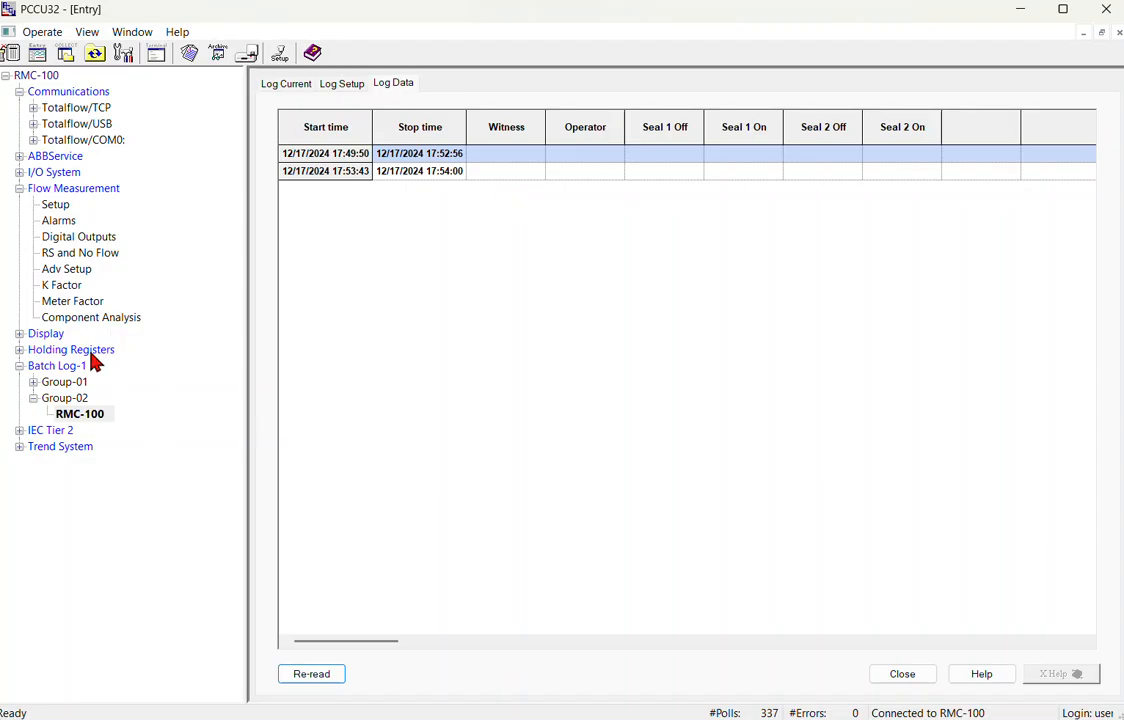
Set Start Batch 9.0.1 to 0 and Stop 9.0.2 to 1, and send to stop the second batch.
click(90, 352)
double_click(538, 151)
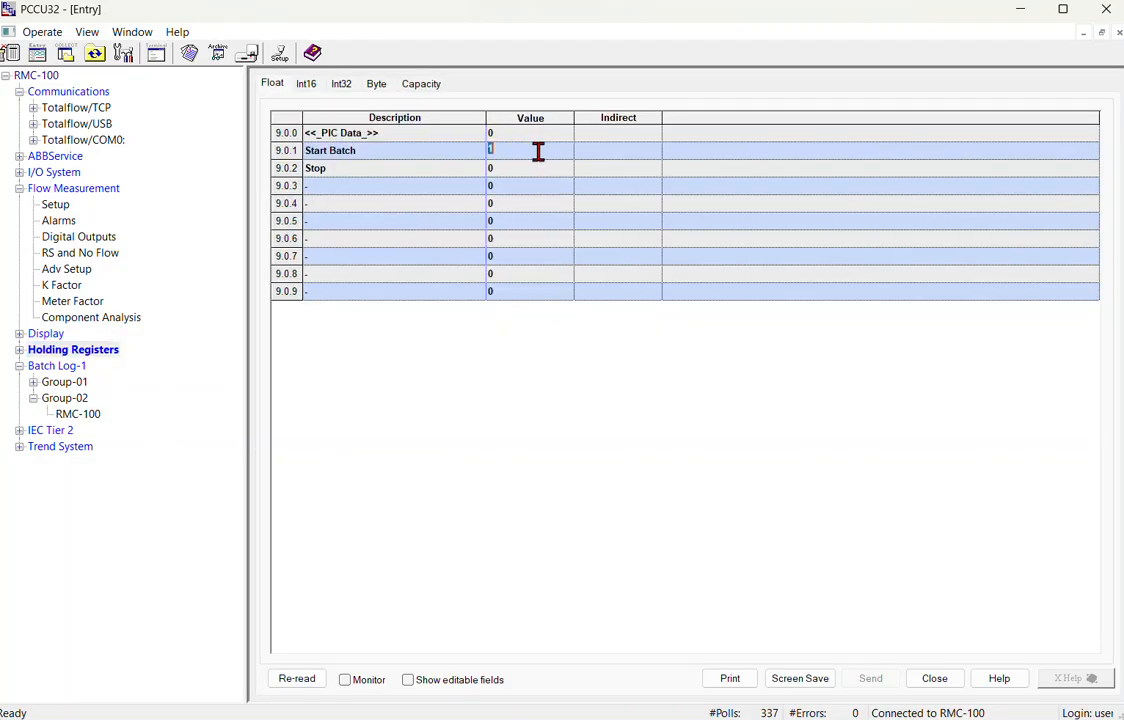
double_click(519, 169)
text(1)
click(874, 678)
Re-read the RMC-100 log data, now showing the second batch ending at 17:55:13.
click(78, 418)
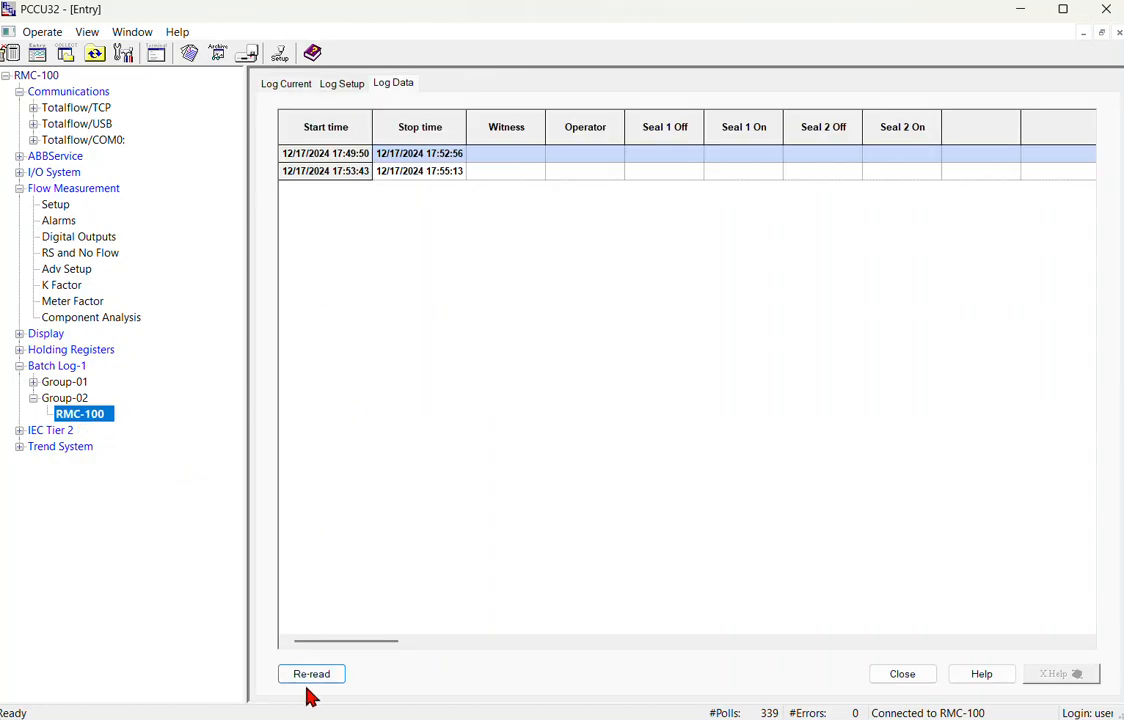
click(318, 678)
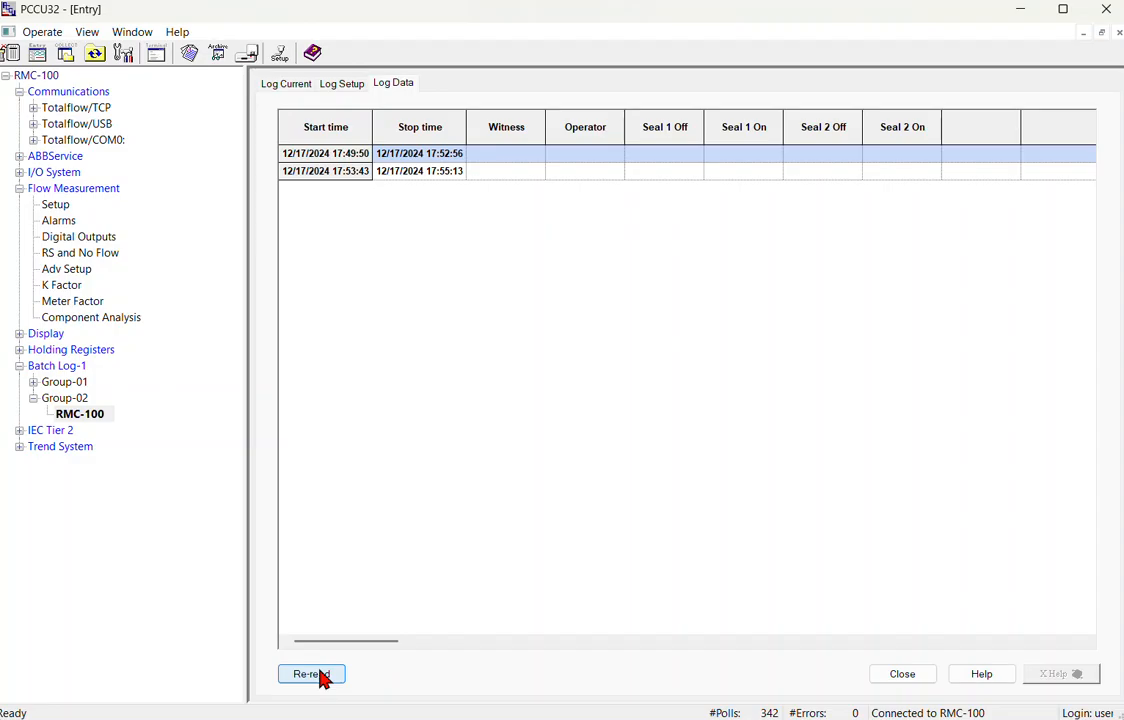
mouse_move(165, 672)
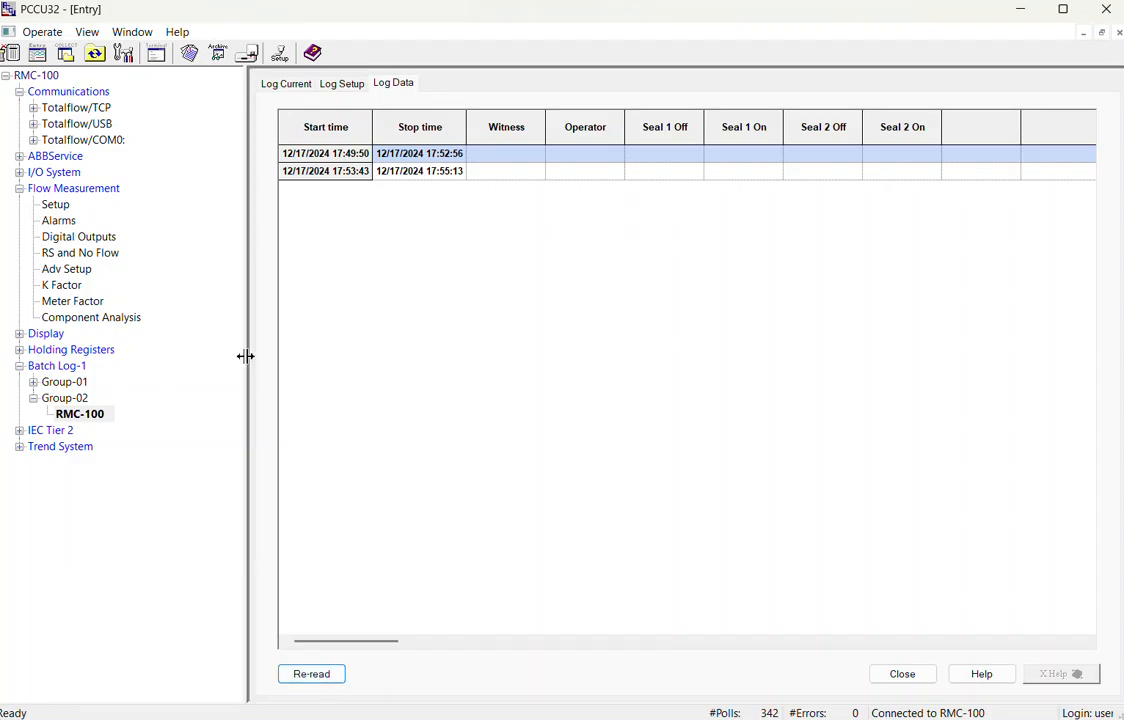